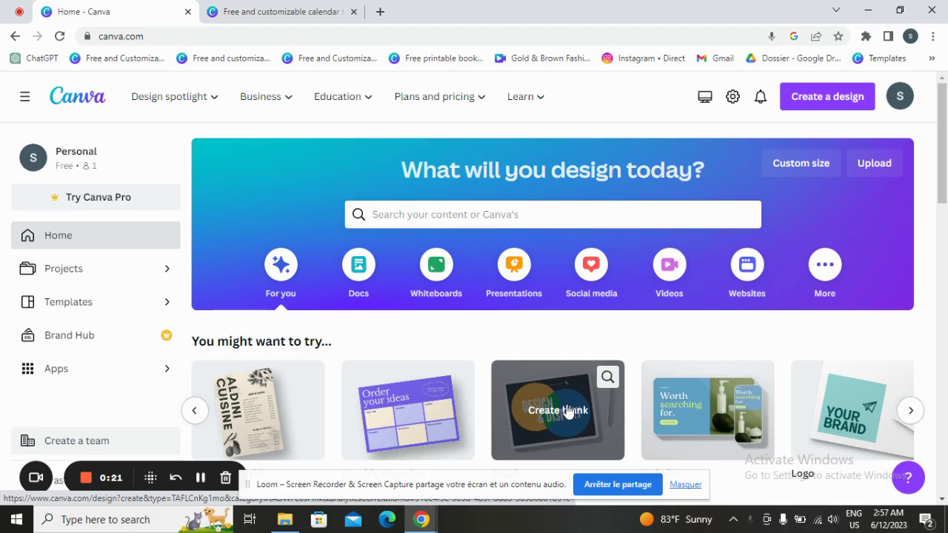
# - Look through the suggested design types and the template search suggestions on the home page
pyautogui.scroll(-1, 836, 328)
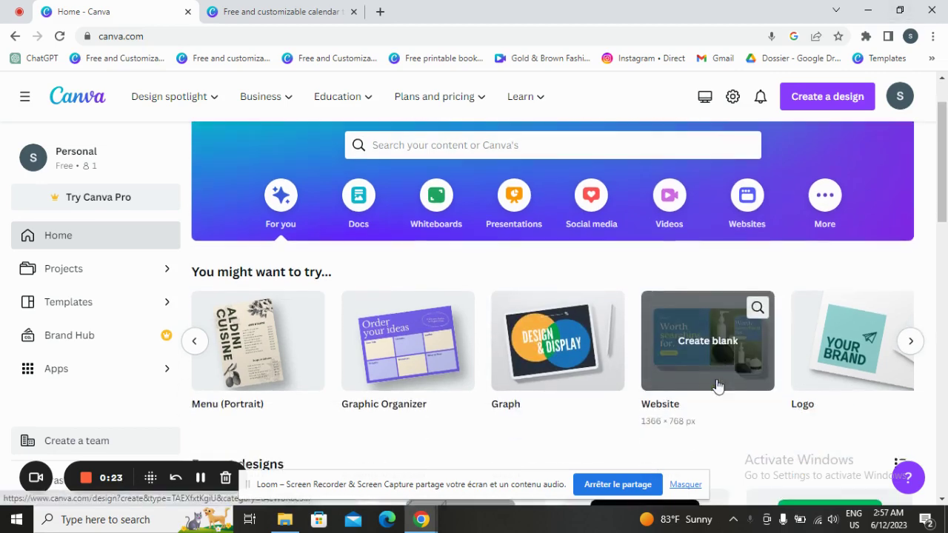
pyautogui.click(911, 340)
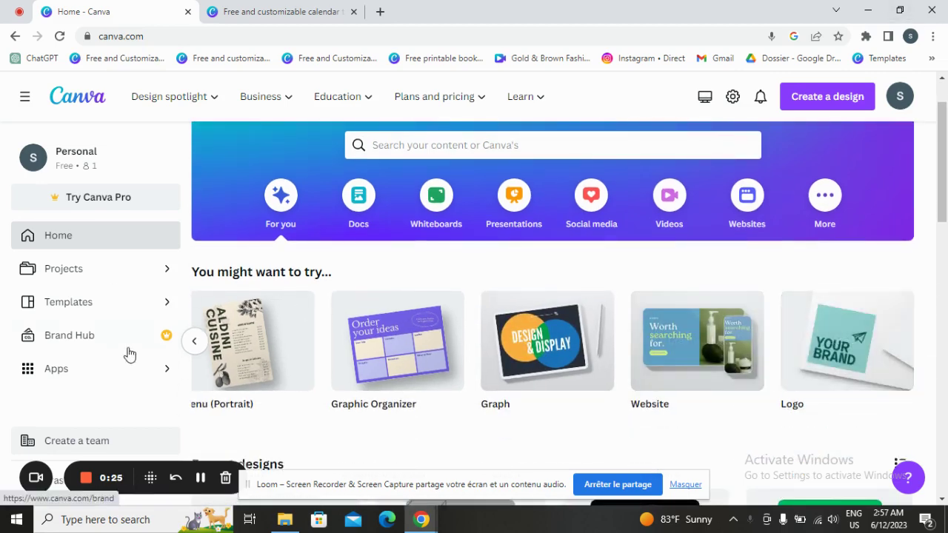
pyautogui.click(193, 343)
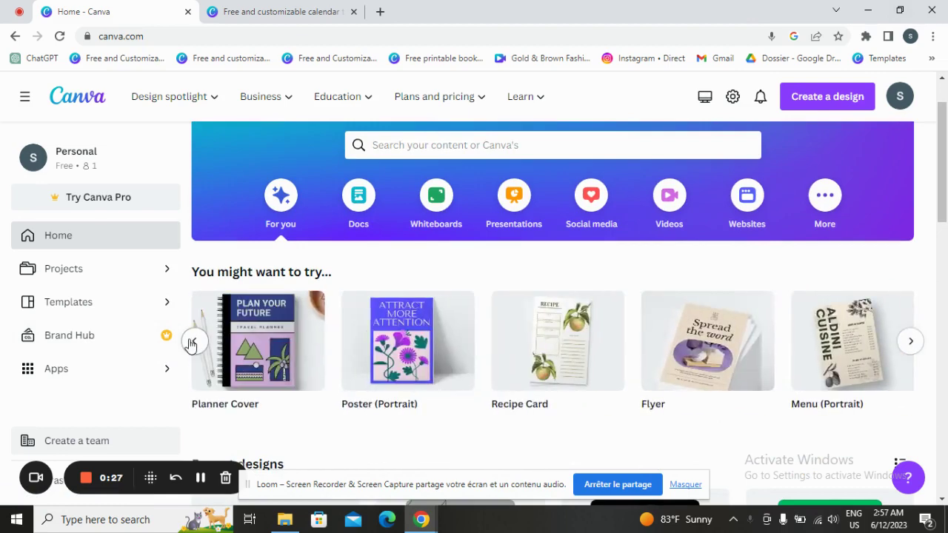
pyautogui.click(192, 342)
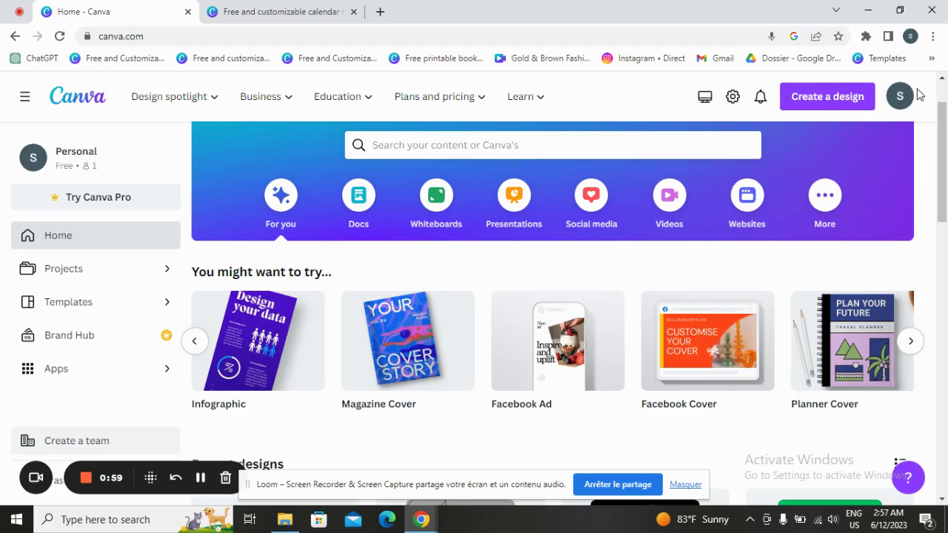
pyautogui.scroll(1, 381, 343)
pyautogui.scroll(-2, 383, 341)
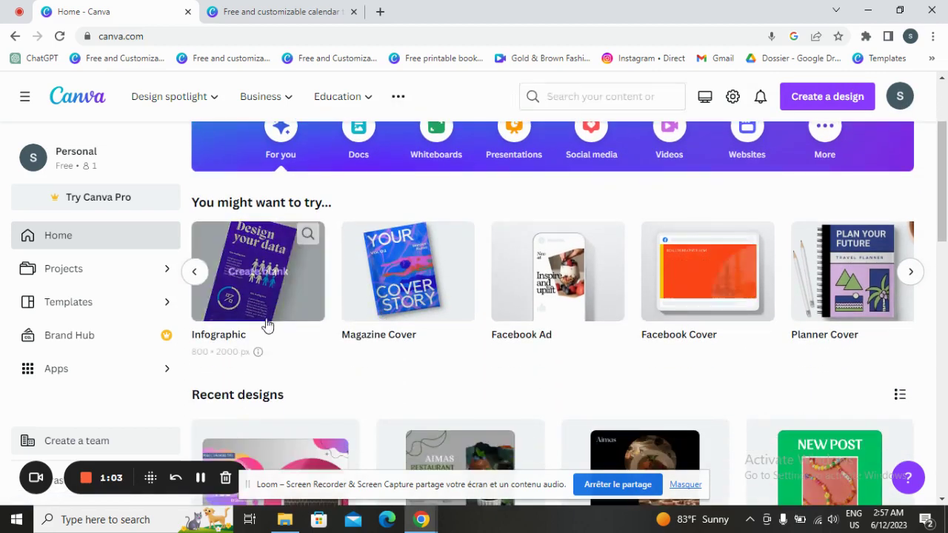
pyautogui.click(912, 273)
pyautogui.scroll(2, 688, 314)
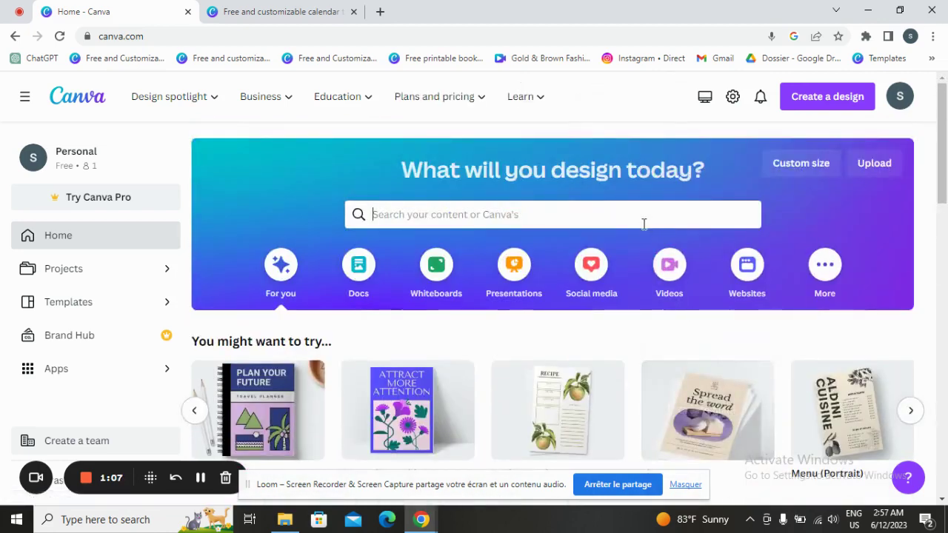
pyautogui.click(643, 220)
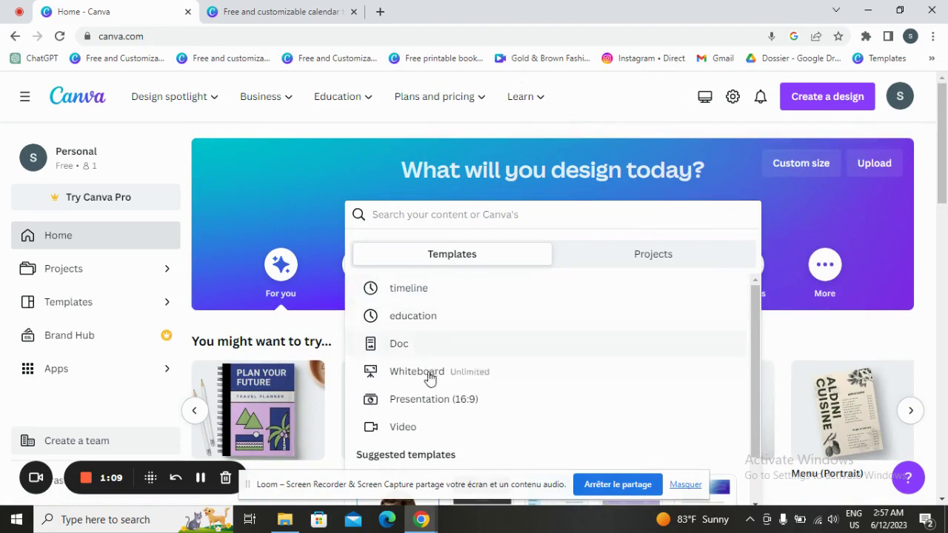
# - Switch to the open Calendar templates page and browse the available calendar designs
pyautogui.click(364, 5)
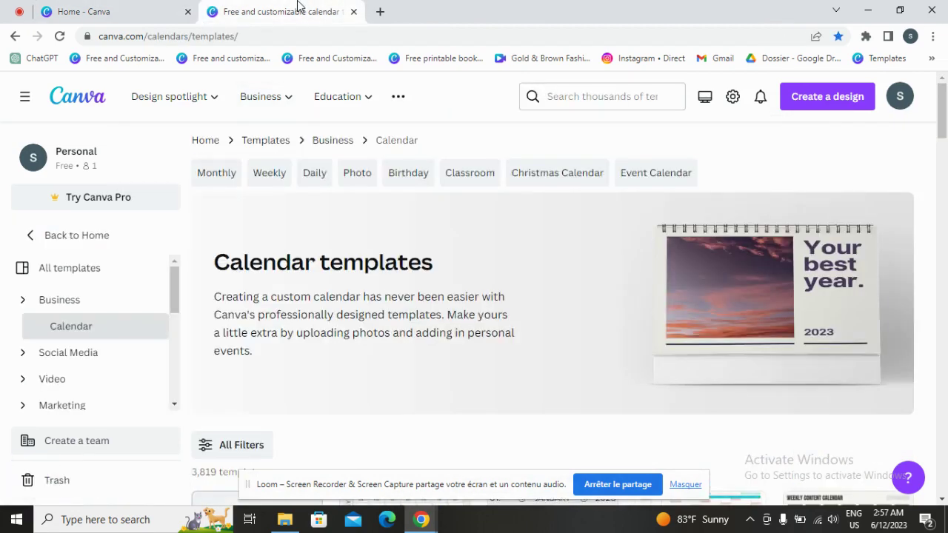
pyautogui.scroll(-3, 383, 412)
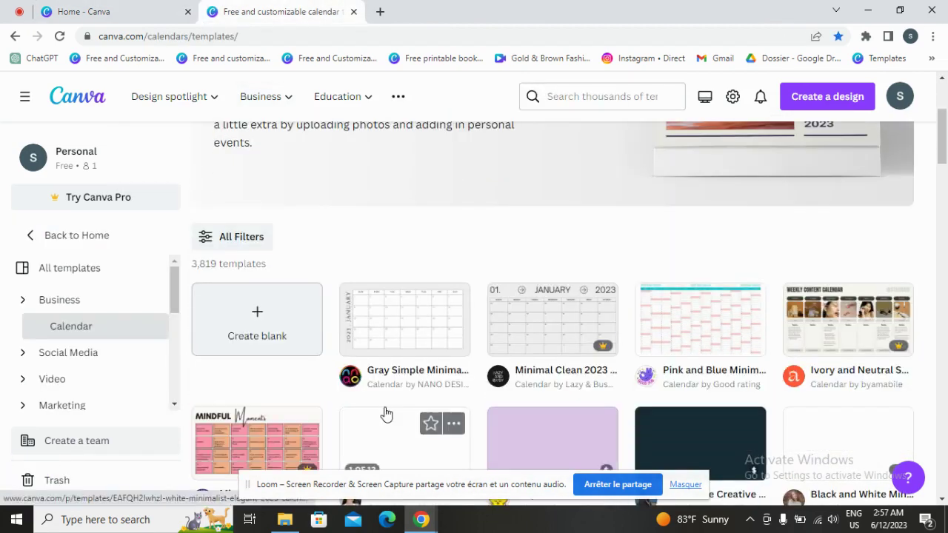
pyautogui.scroll(-2, 385, 414)
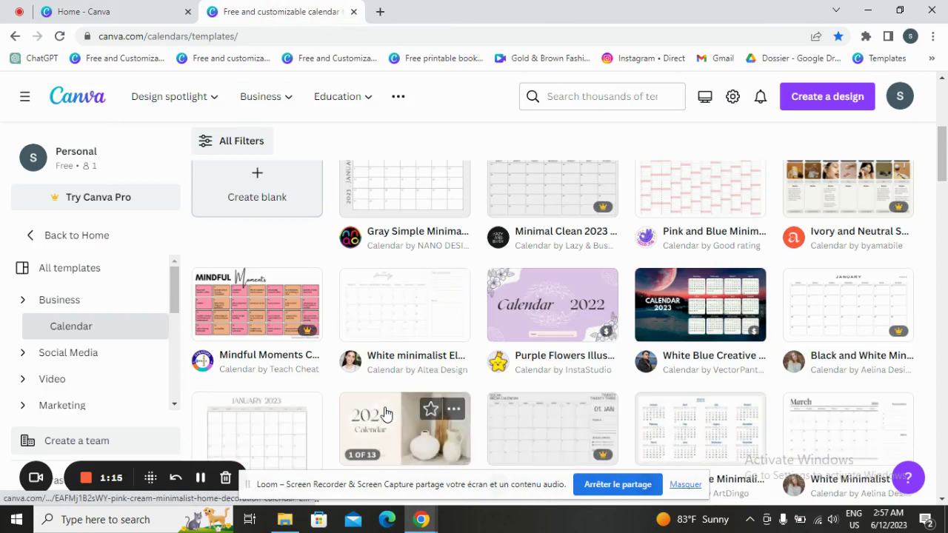
pyautogui.scroll(5, 385, 413)
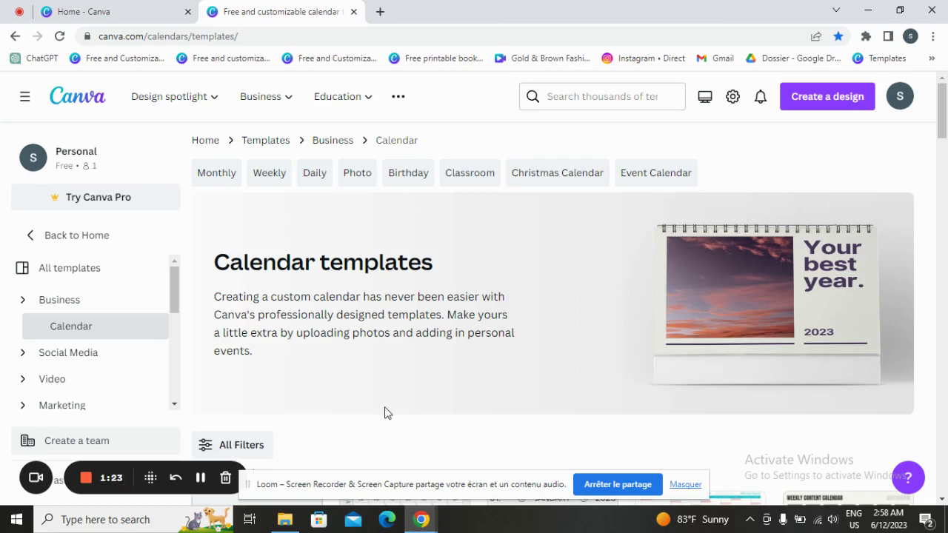
pyautogui.scroll(-10, 780, 327)
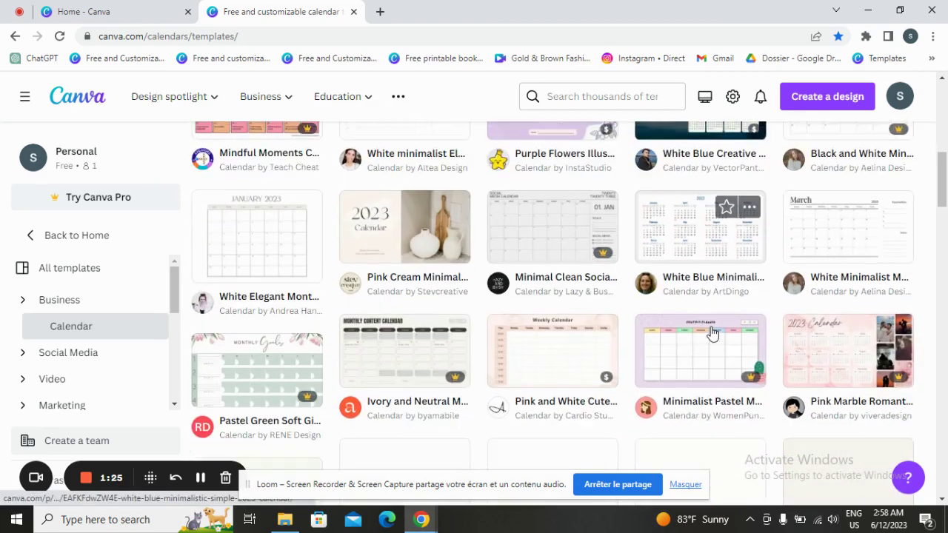
pyautogui.scroll(-3, 711, 334)
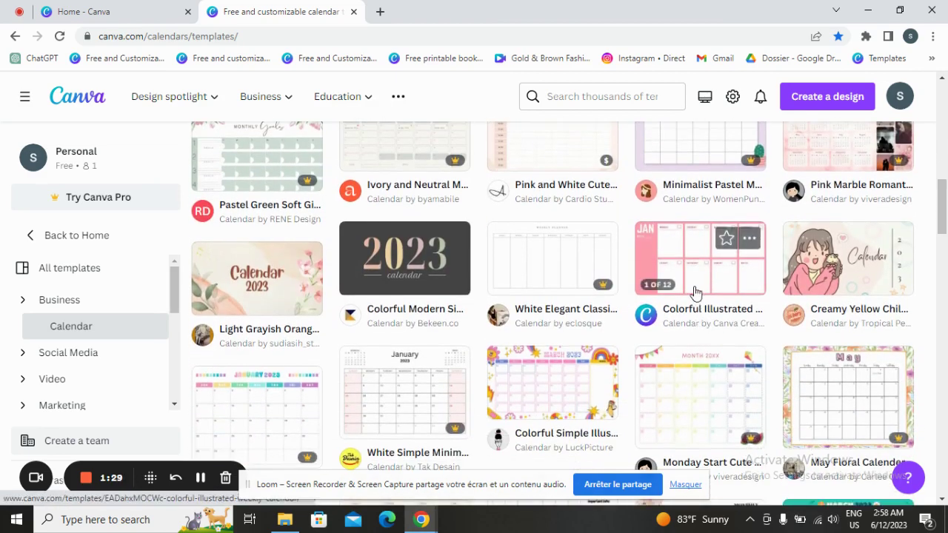
pyautogui.scroll(8, 695, 293)
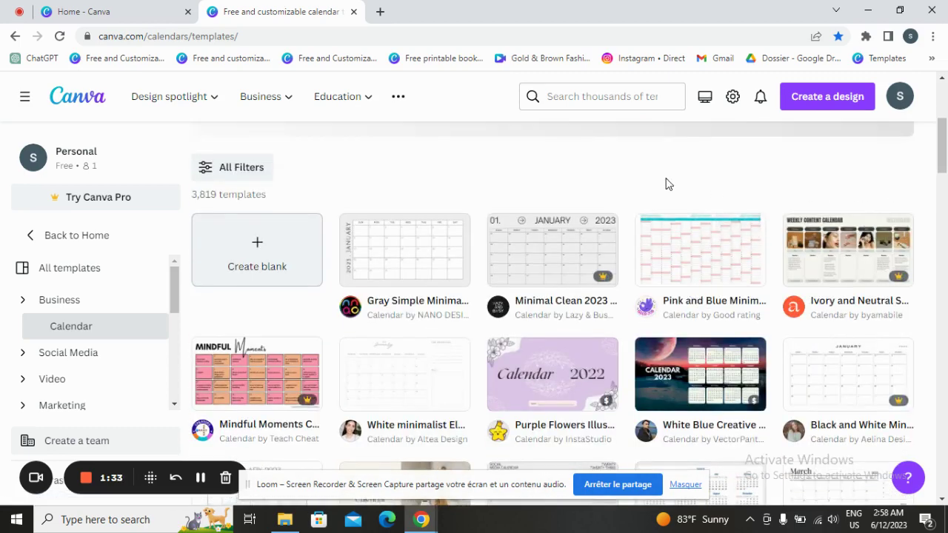
pyautogui.scroll(-3, 585, 237)
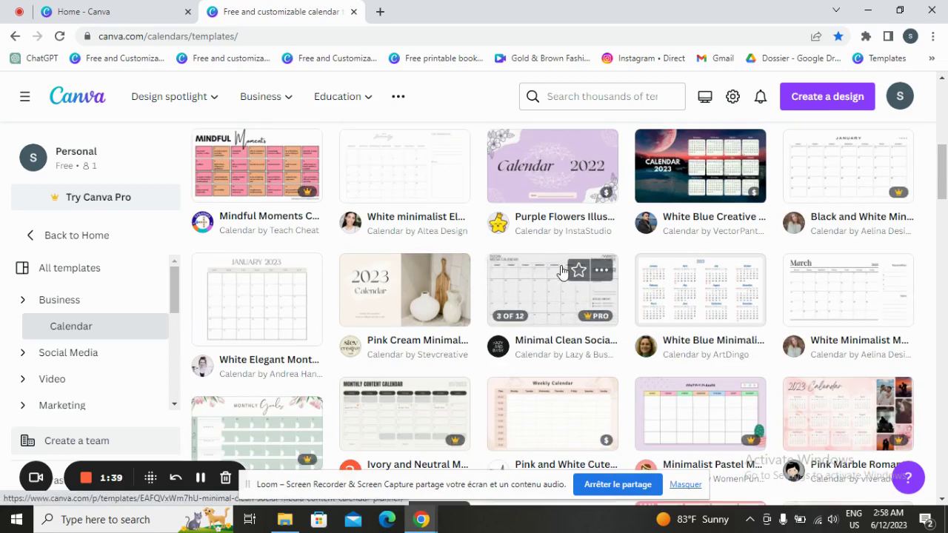
pyautogui.scroll(-1, 570, 271)
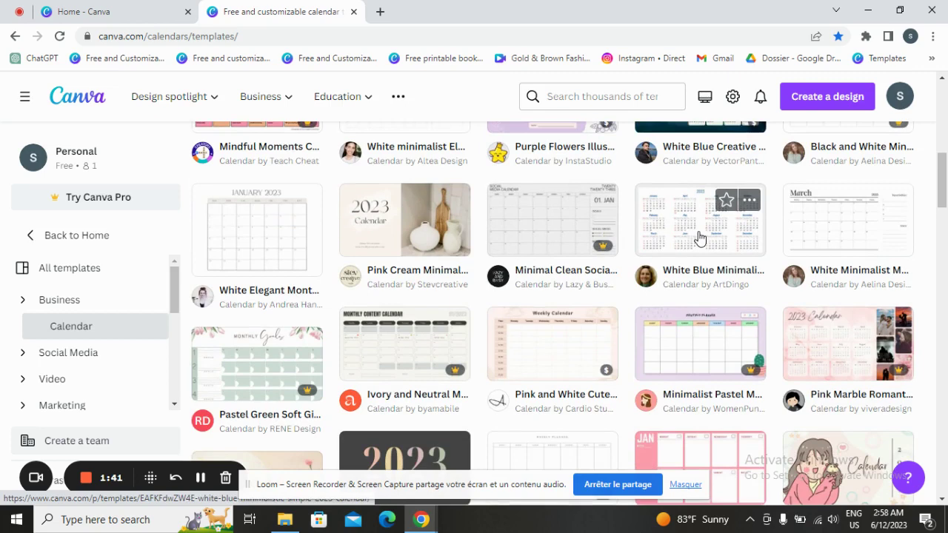
pyautogui.scroll(-2, 700, 245)
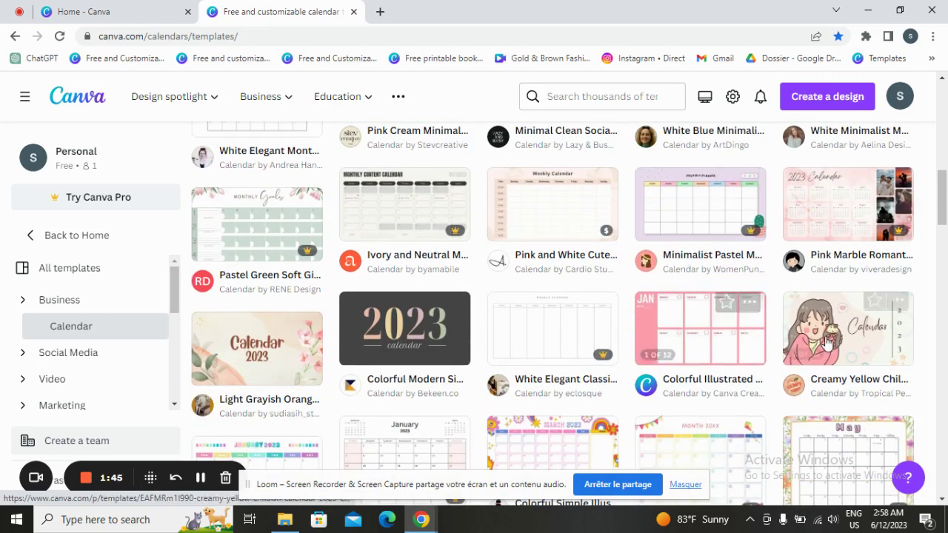
# - Preview the Creamy Yellow Childish Calendar 2023 template with its January, February and March pages, and close the preview
pyautogui.click(808, 317)
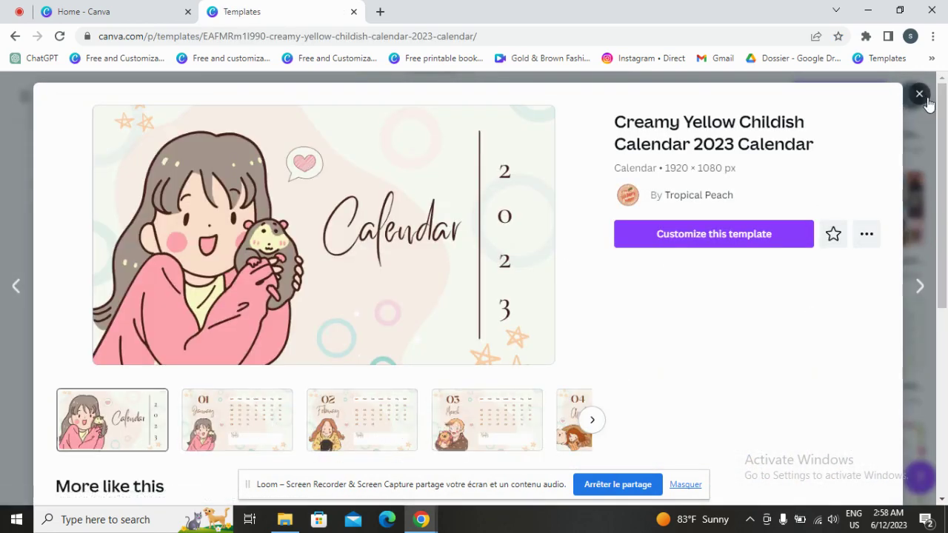
pyautogui.click(250, 434)
pyautogui.click(333, 426)
pyautogui.click(454, 422)
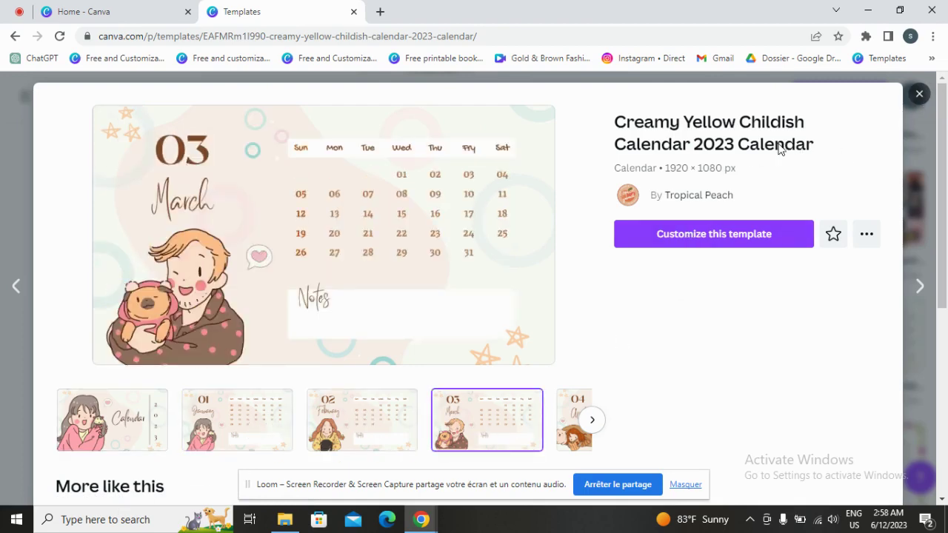
pyautogui.click(919, 95)
# - Preview the Pink and White Cute Weekly Calendar template and close the preview
pyautogui.scroll(4, 563, 281)
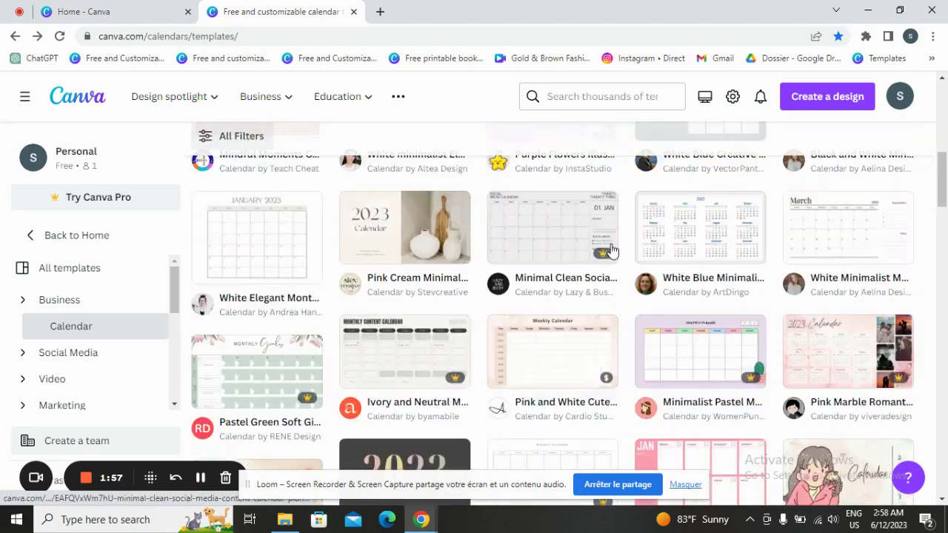
pyautogui.scroll(-1, 608, 273)
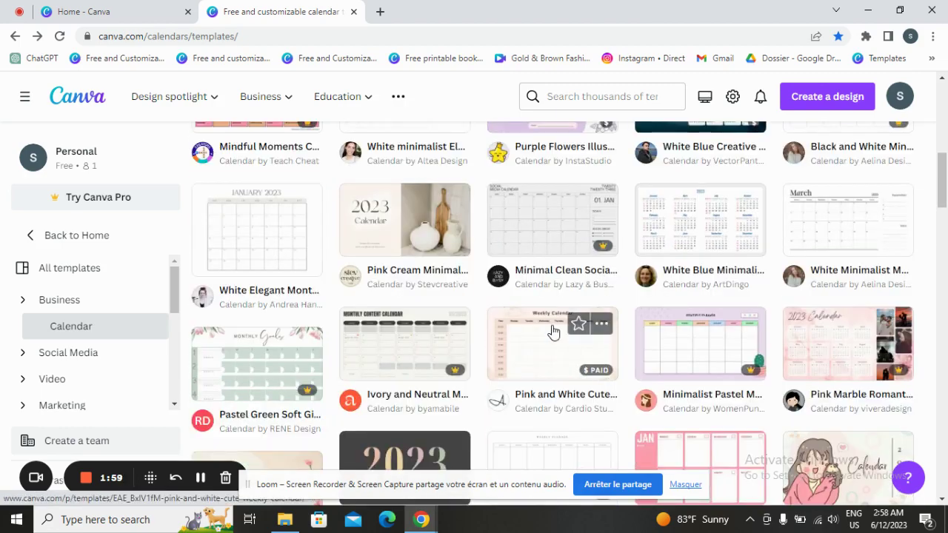
pyautogui.click(552, 333)
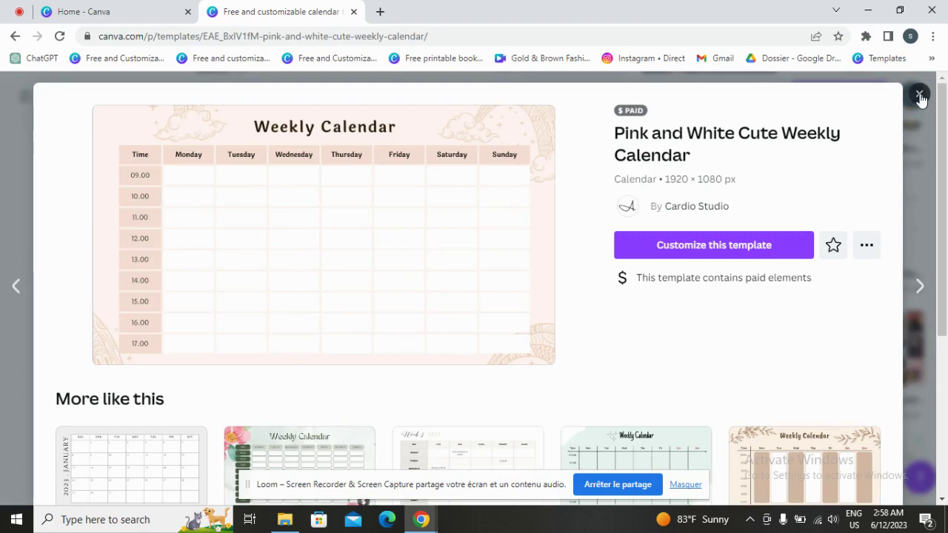
pyautogui.click(920, 96)
# - Open the Creamy Yellow Childish Calendar 2023 template for customization in the editor
pyautogui.scroll(4, 438, 314)
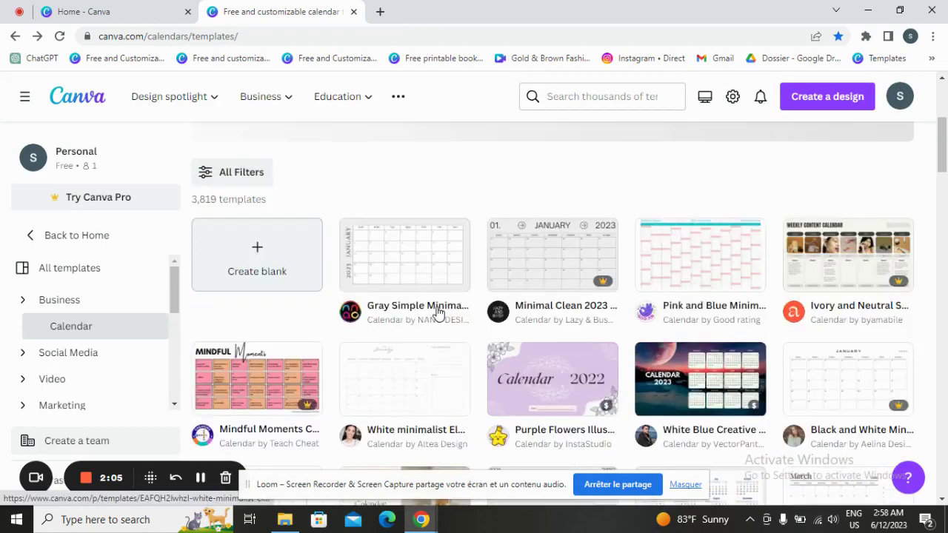
pyautogui.scroll(-1, 577, 340)
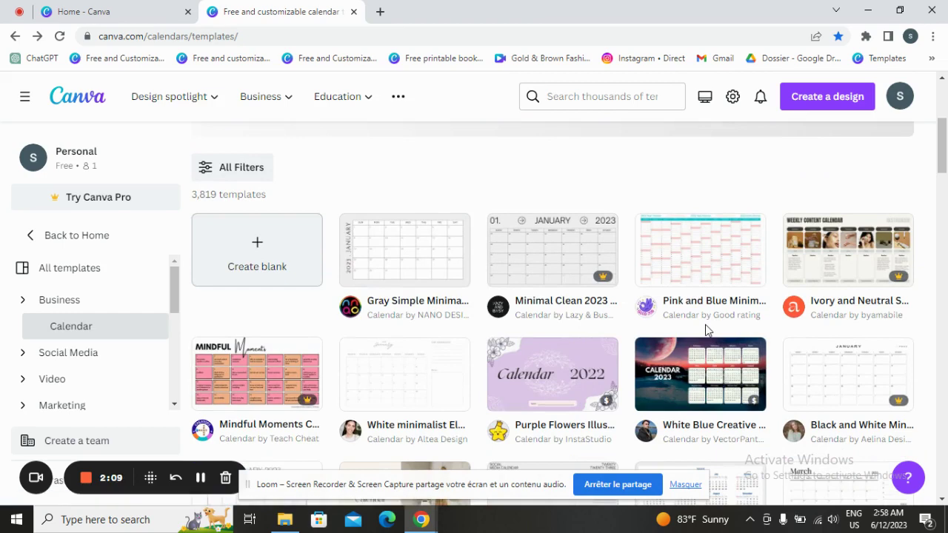
pyautogui.scroll(-6, 544, 363)
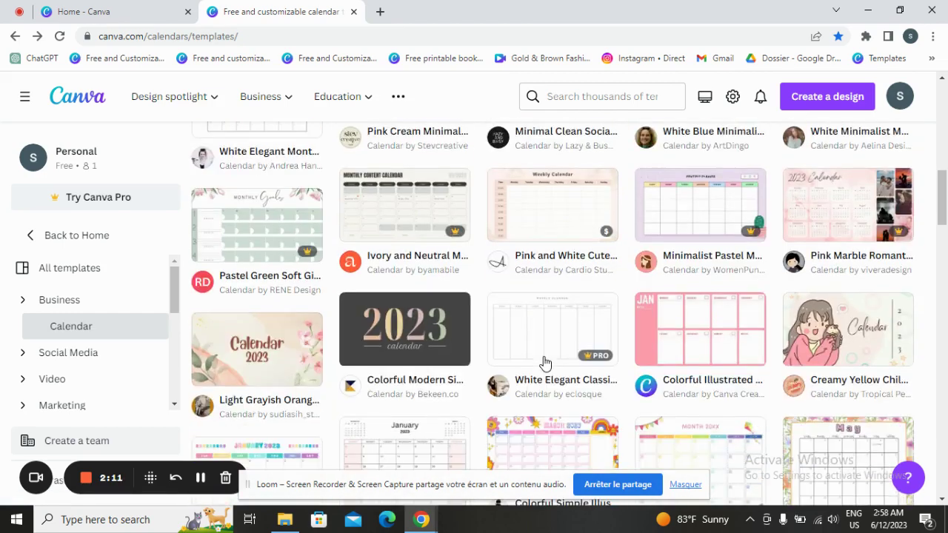
pyautogui.click(811, 345)
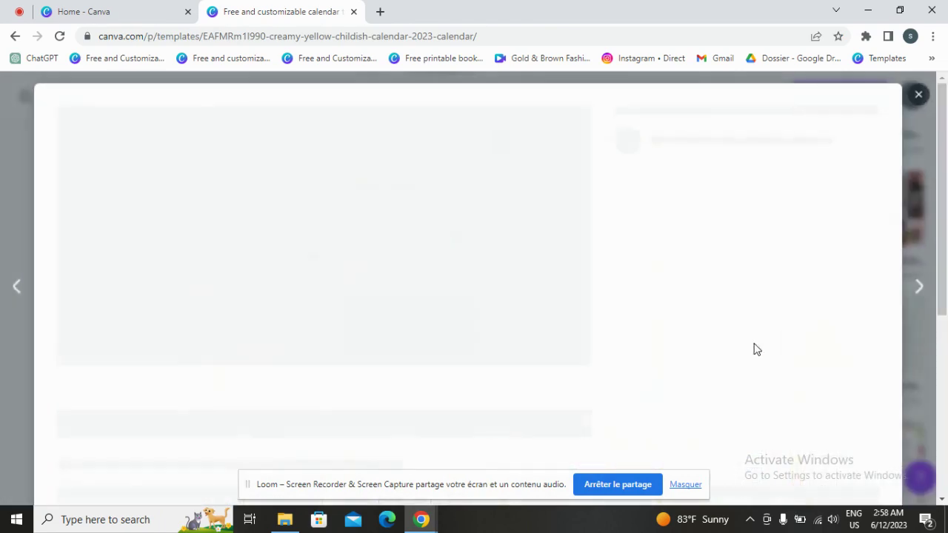
pyautogui.click(745, 237)
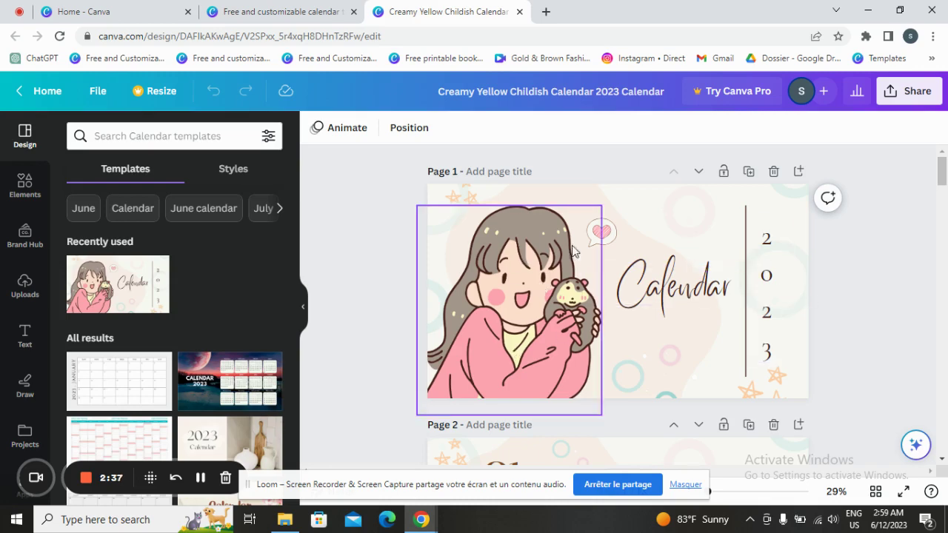
# - Look through the calendar's monthly pages and return to the cover page
pyautogui.scroll(-4, 639, 400)
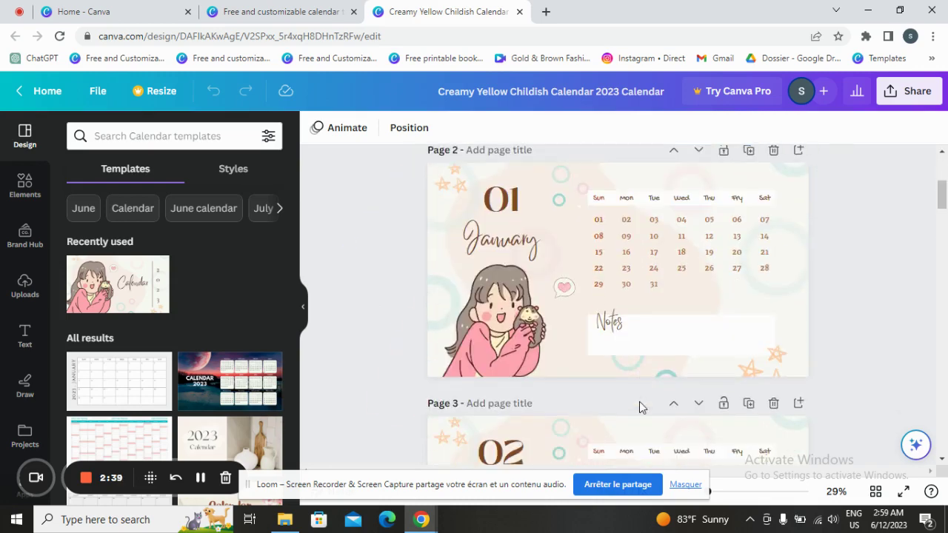
pyautogui.scroll(-15, 639, 400)
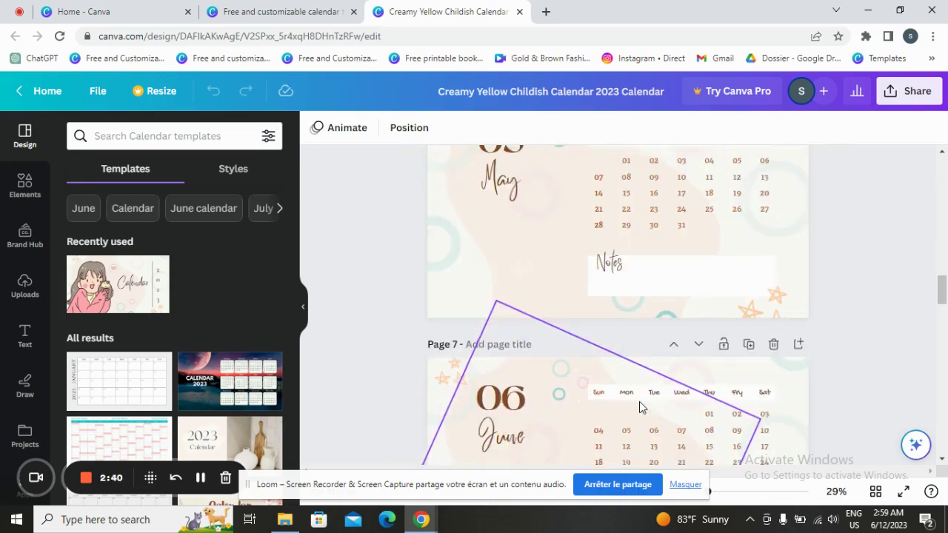
pyautogui.scroll(-6, 639, 402)
pyautogui.moveTo(942, 319); pyautogui.dragTo(946, 276)
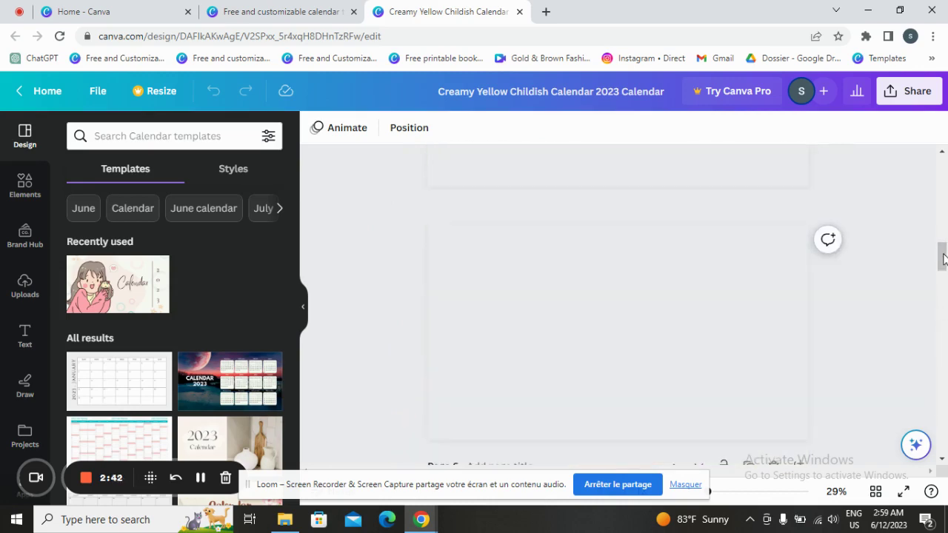
pyautogui.moveTo(945, 223); pyautogui.dragTo(943, 115)
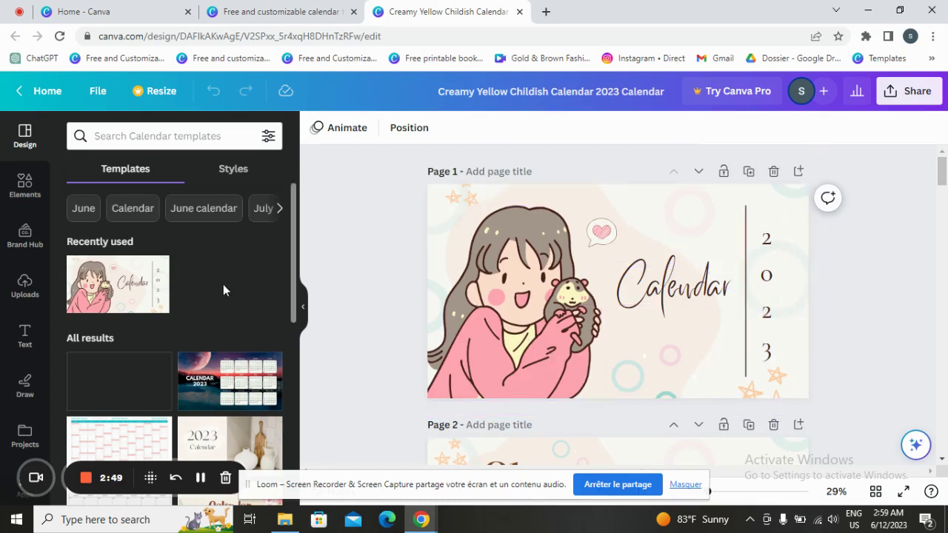
# - Show all magic recommendations among the graphics elements
pyautogui.click(19, 184)
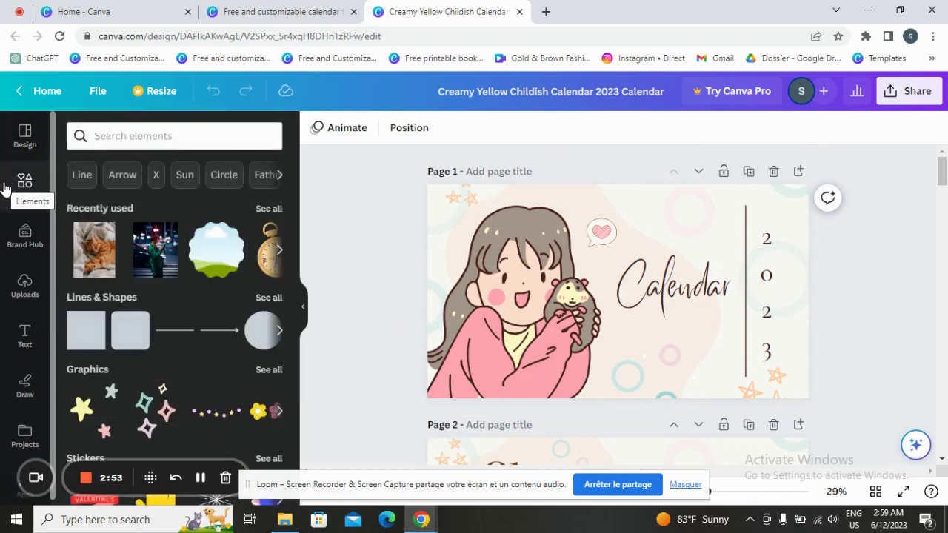
pyautogui.click(270, 371)
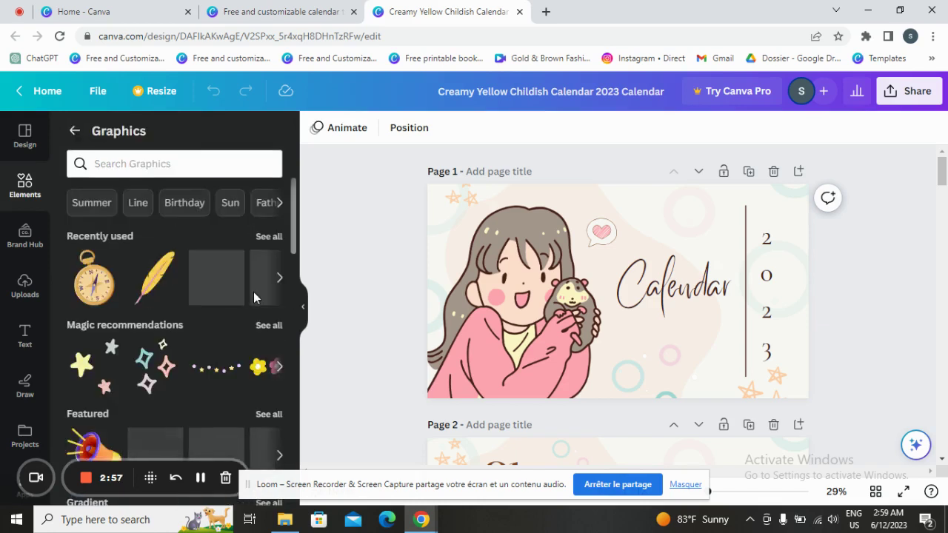
pyautogui.click(268, 326)
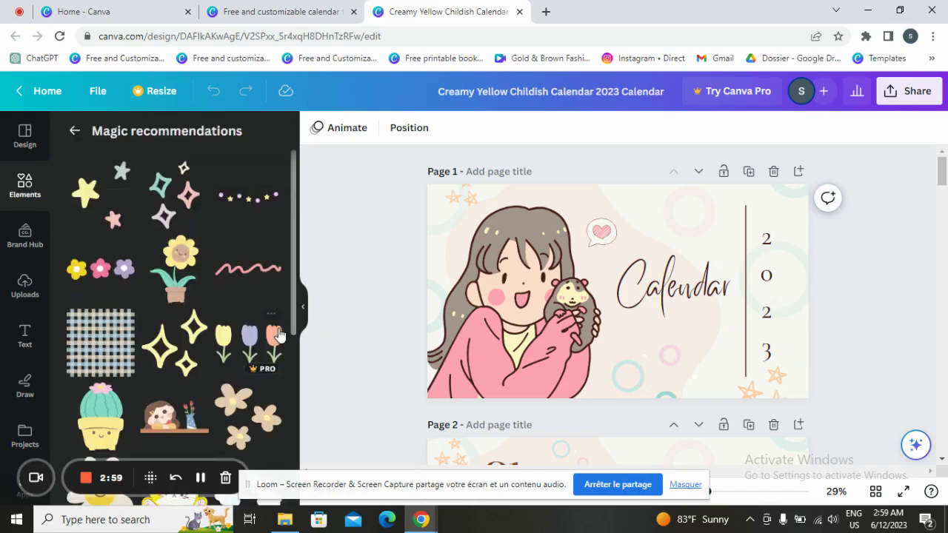
# - Delete the faint circle decorations from the right side and lower middle of the cover page
pyautogui.click(603, 233)
pyautogui.click(464, 202)
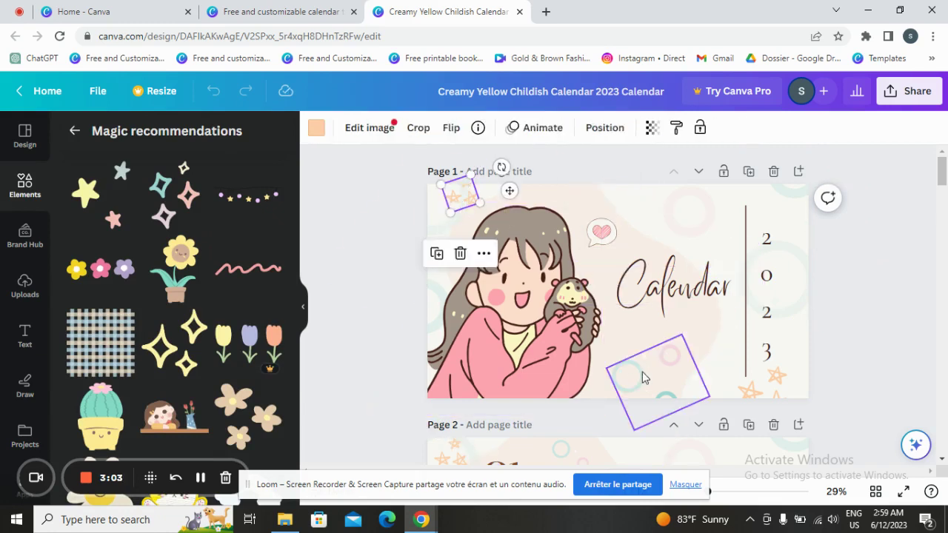
pyautogui.moveTo(680, 228); pyautogui.dragTo(762, 381)
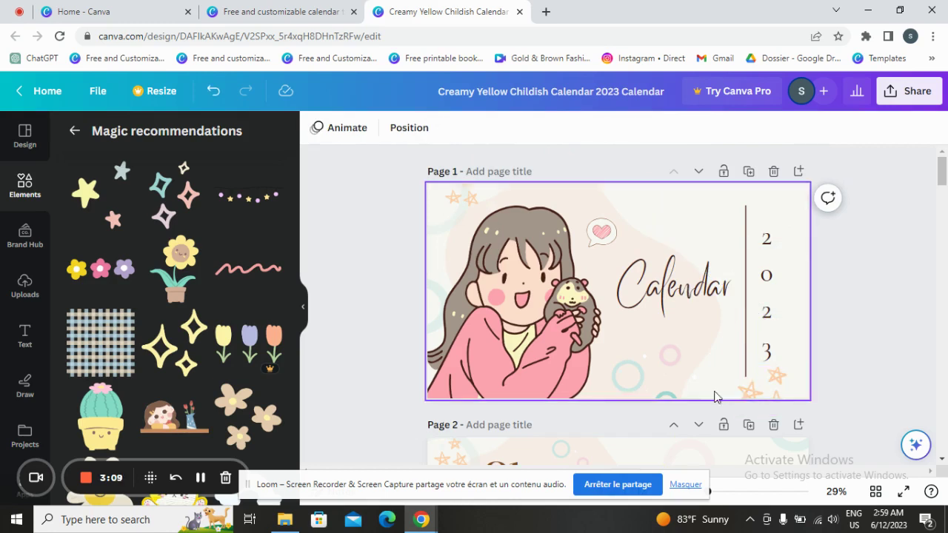
pyautogui.click(659, 398)
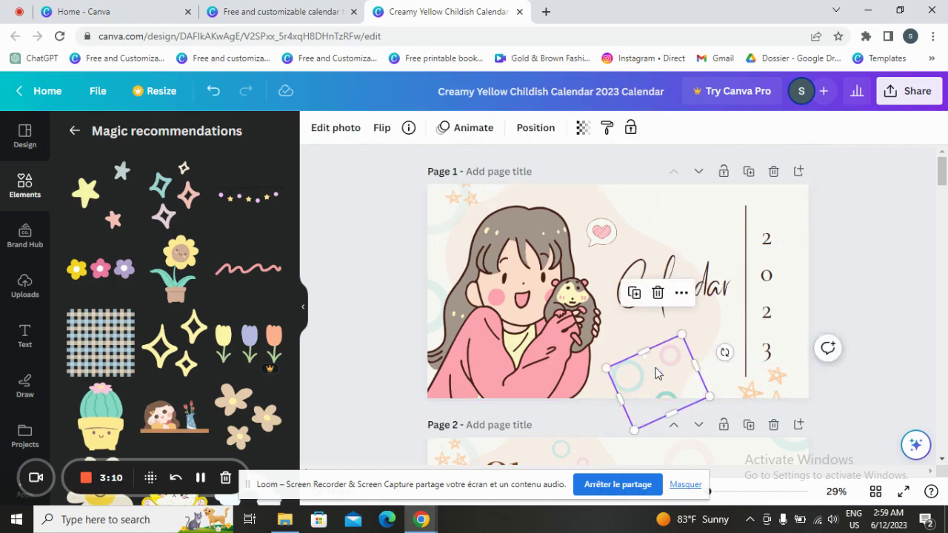
pyautogui.click(656, 296)
pyautogui.click(442, 283)
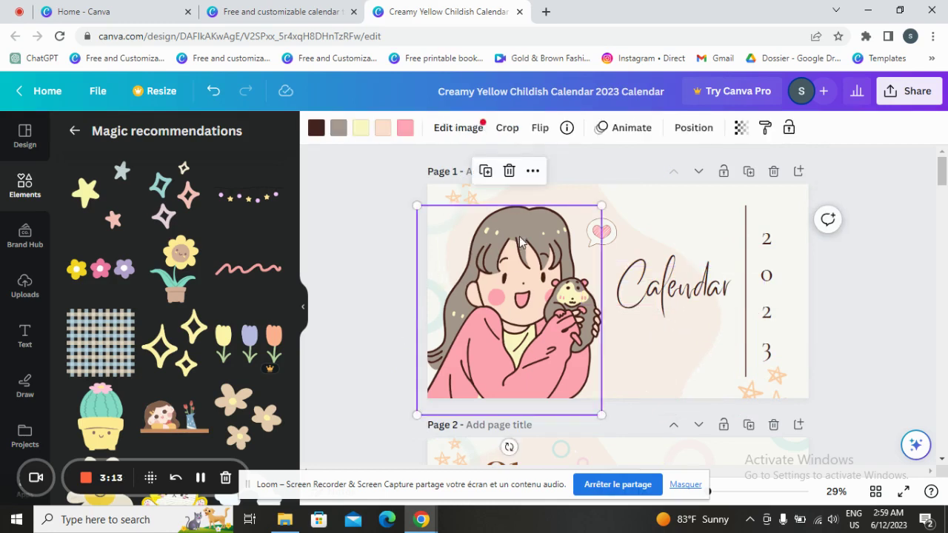
pyautogui.click(509, 171)
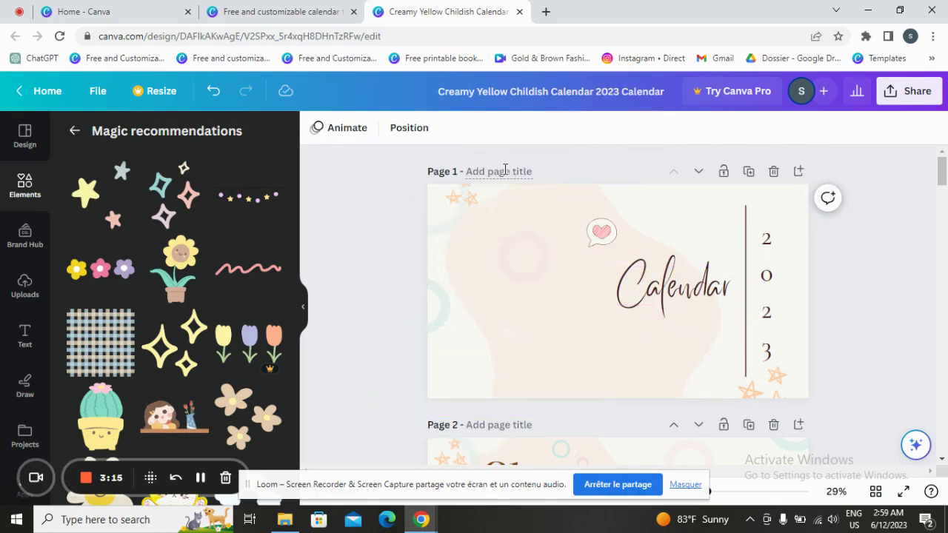
pyautogui.click(213, 90)
# - Delete the illustration of the girl holding a hamster from the cover page
pyautogui.scroll(-2, 173, 137)
pyautogui.scroll(-1, 173, 137)
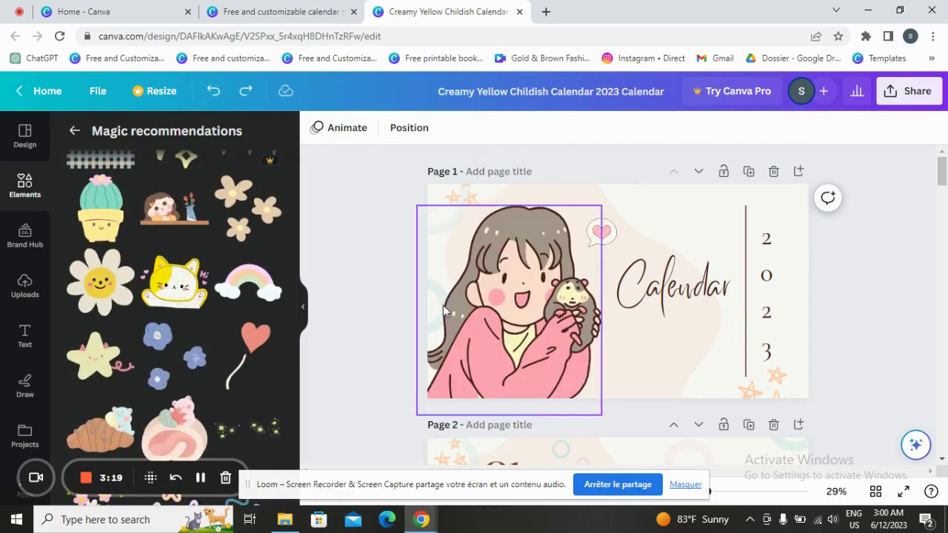
pyautogui.click(526, 258)
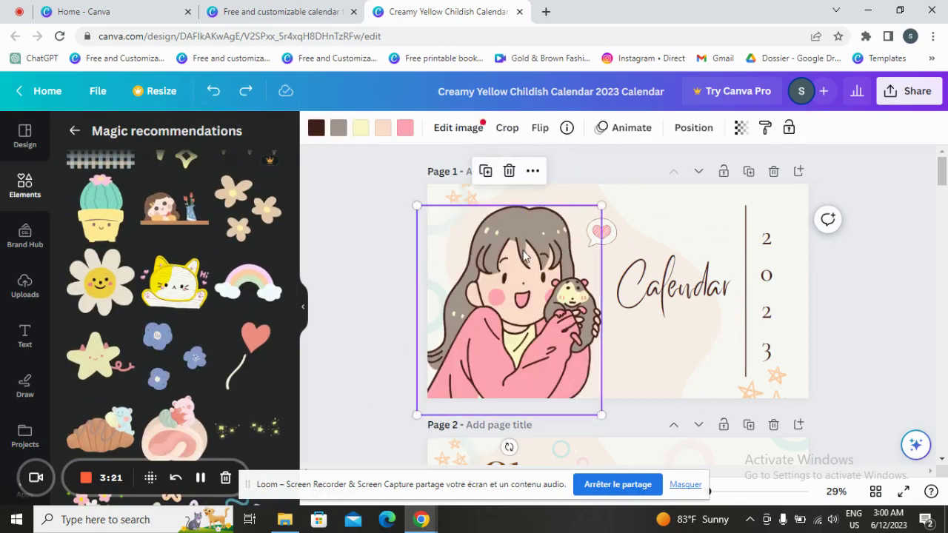
pyautogui.click(514, 169)
# - Add the yellow and white waving cat graphic to the cover page, enlarge it and place it in the page's lower left corner
pyautogui.scroll(-2, 196, 311)
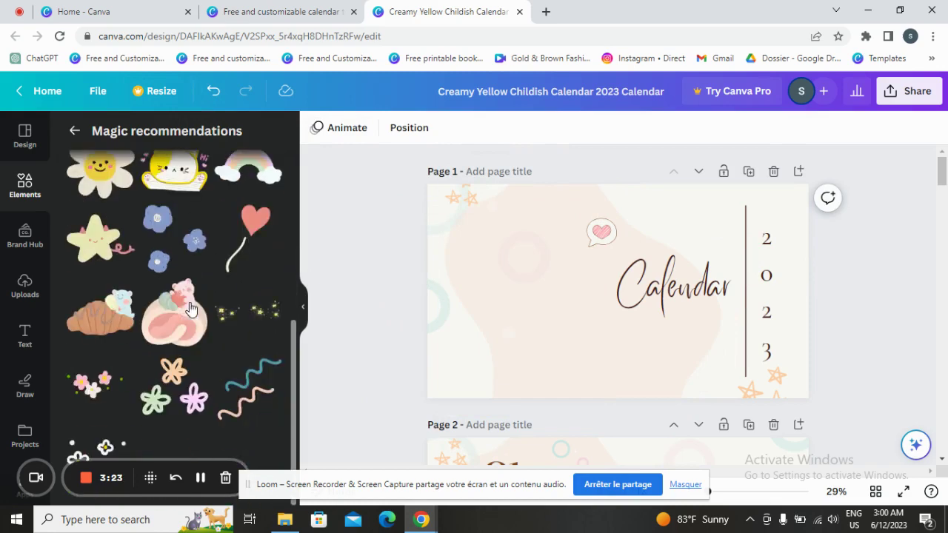
pyautogui.scroll(2, 182, 363)
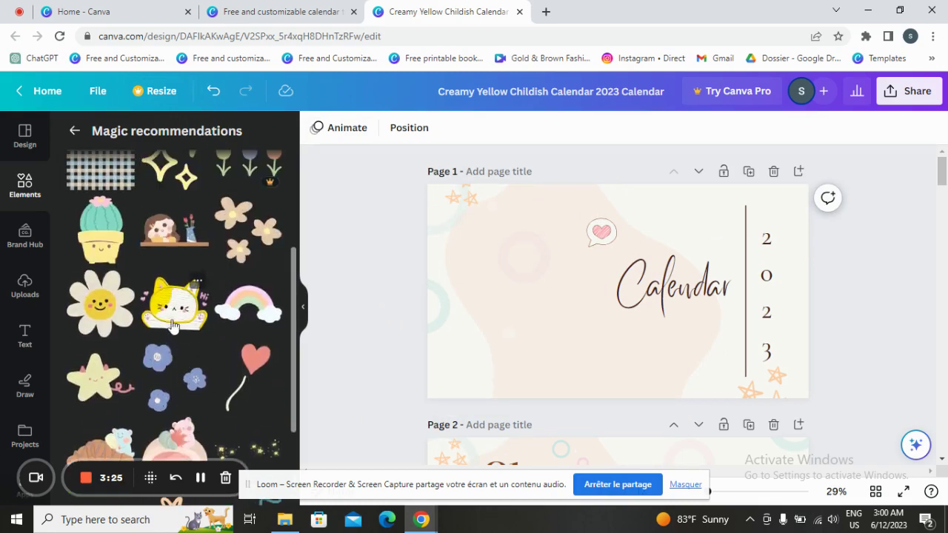
pyautogui.click(172, 326)
pyautogui.moveTo(675, 336); pyautogui.dragTo(529, 366)
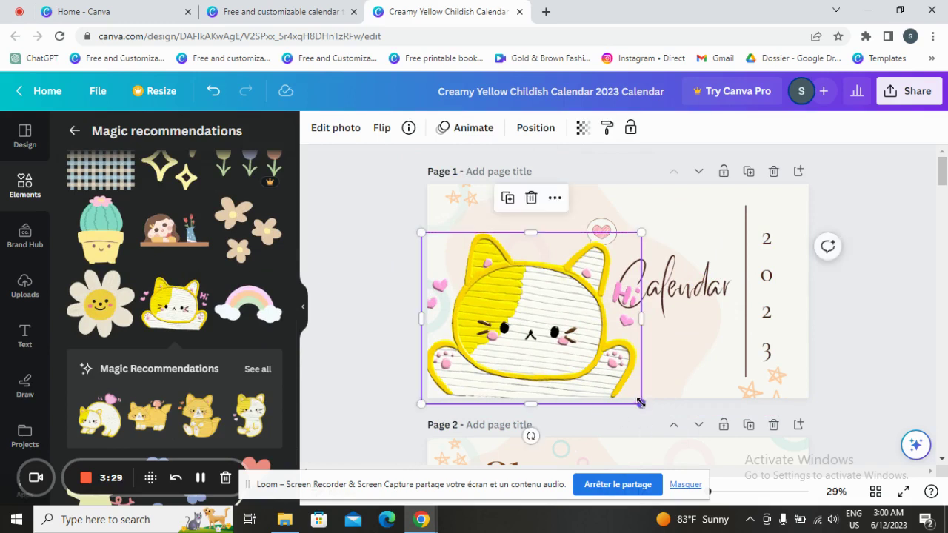
pyautogui.moveTo(634, 401); pyautogui.dragTo(623, 391)
pyautogui.moveTo(563, 358); pyautogui.dragTo(569, 373)
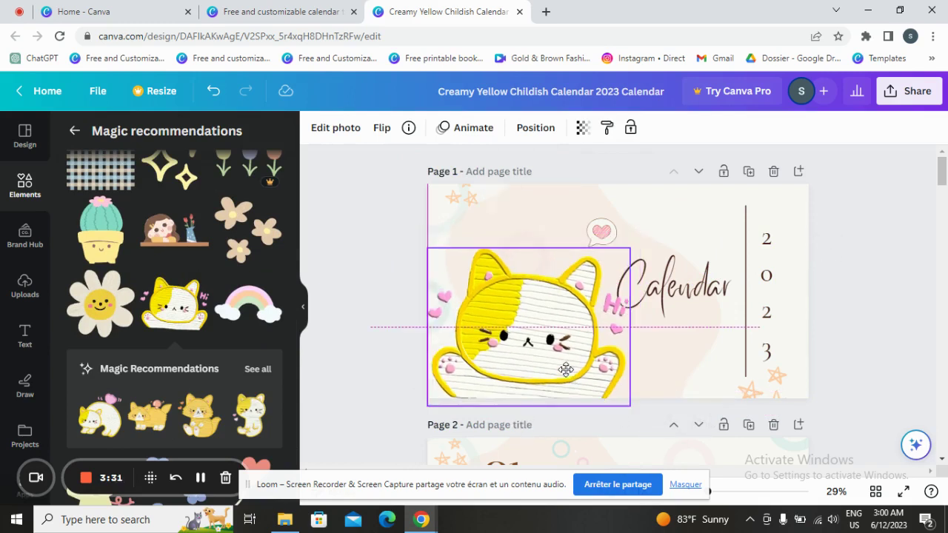
# - Show all magic recommendations related to the waving cat graphic and browse the similar illustrations
pyautogui.scroll(-2, 201, 298)
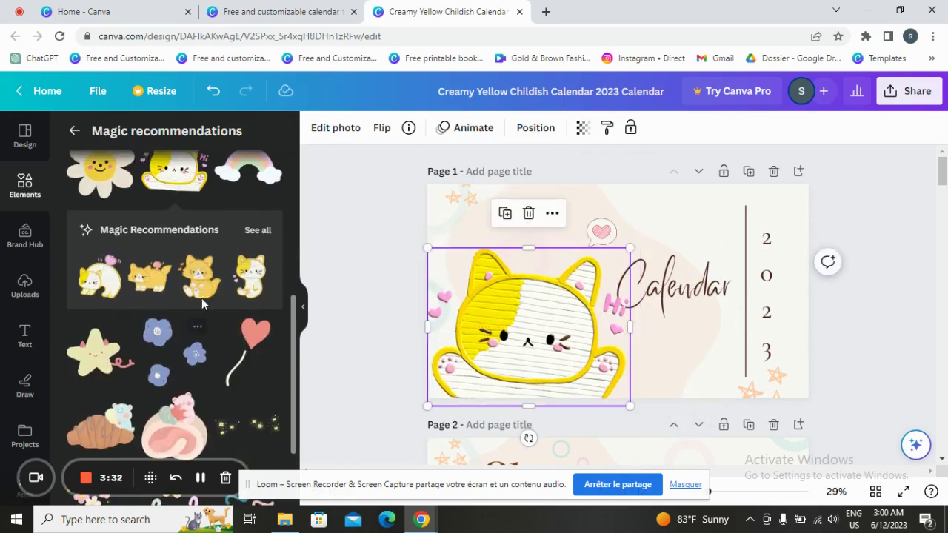
pyautogui.click(265, 235)
pyautogui.scroll(-10, 213, 366)
pyautogui.scroll(-4, 198, 348)
pyautogui.scroll(-1, 374, 402)
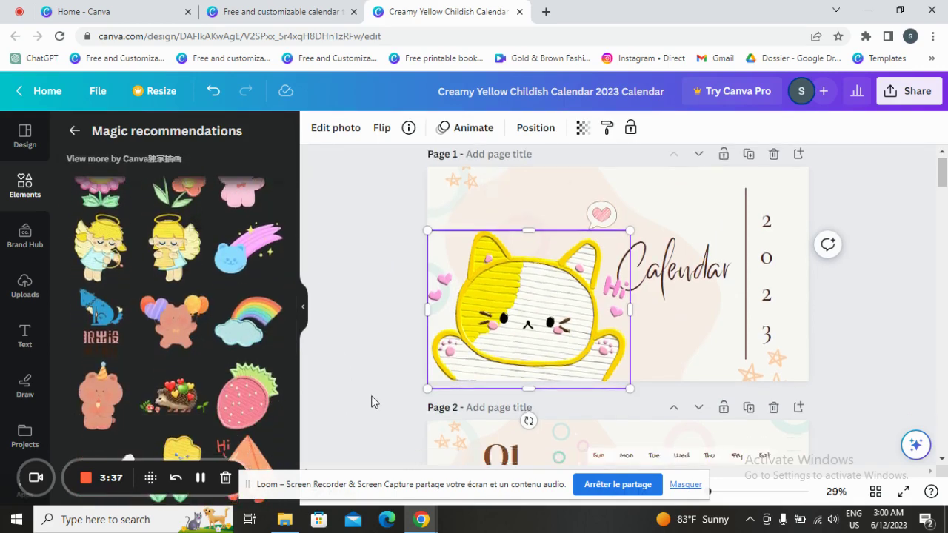
# - Delete the illustration of the girl in the yellow sweater from the February page
pyautogui.scroll(-5, 374, 401)
pyautogui.click(445, 284)
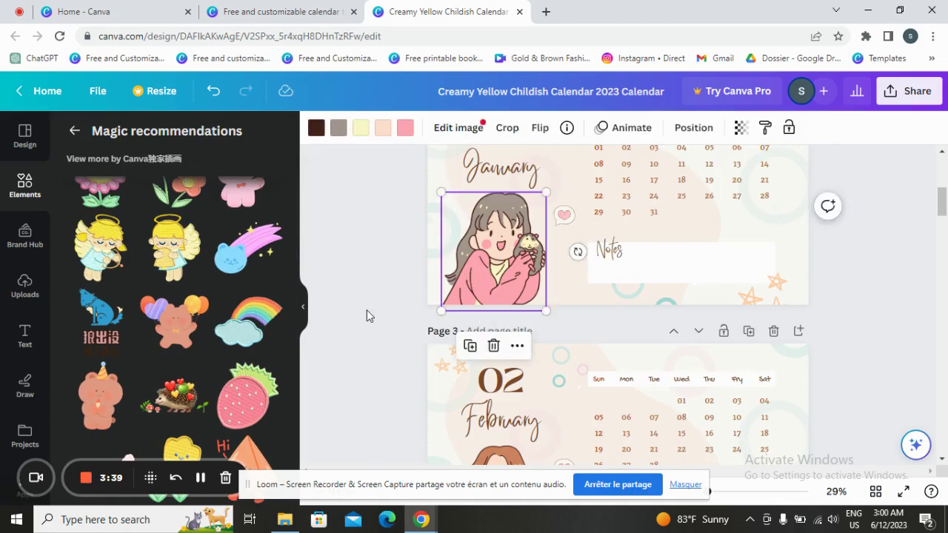
pyautogui.scroll(-3, 412, 318)
pyautogui.click(474, 326)
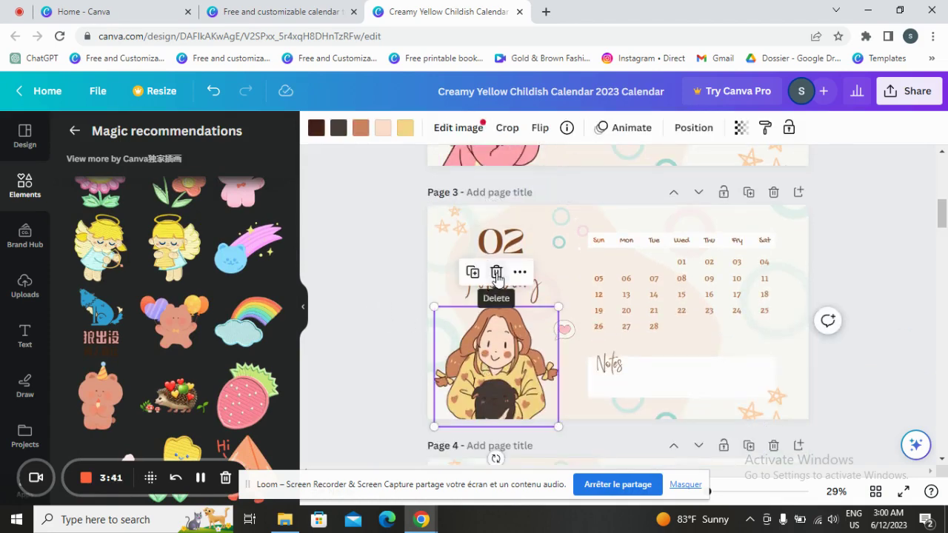
pyautogui.click(496, 273)
# - Try the rabbit ears graphic in the lower left of the February page, enlarging it there, and delete it
pyautogui.scroll(-5, 187, 330)
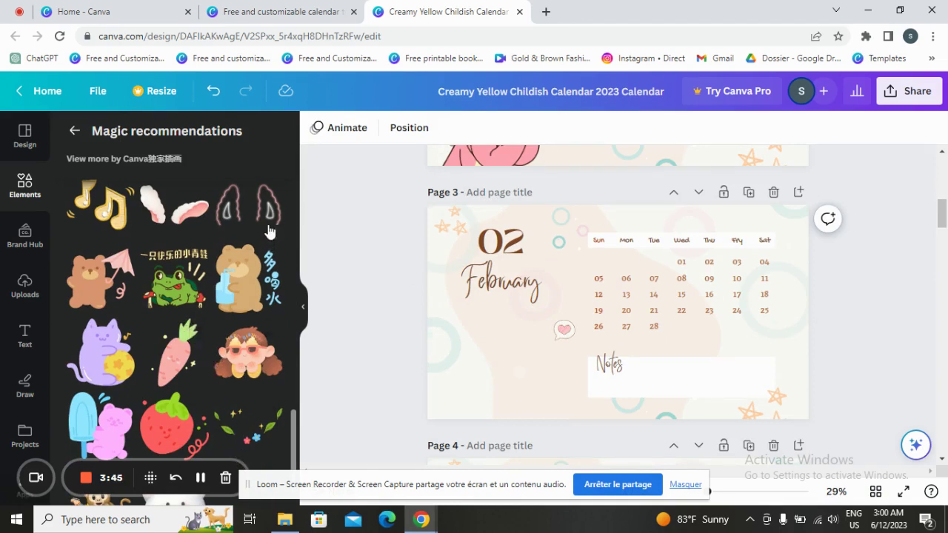
pyautogui.hotkey('ctrl', 'z')
pyautogui.moveTo(521, 374); pyautogui.dragTo(454, 415)
pyautogui.moveTo(669, 449); pyautogui.dragTo(555, 375)
pyautogui.moveTo(505, 349); pyautogui.dragTo(536, 409)
pyautogui.scroll(-2, 286, 419)
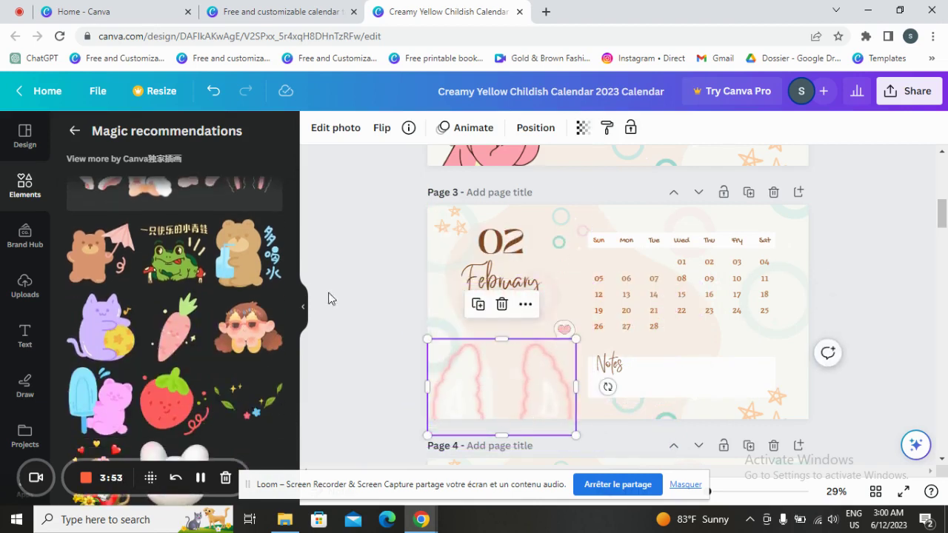
pyautogui.click(502, 305)
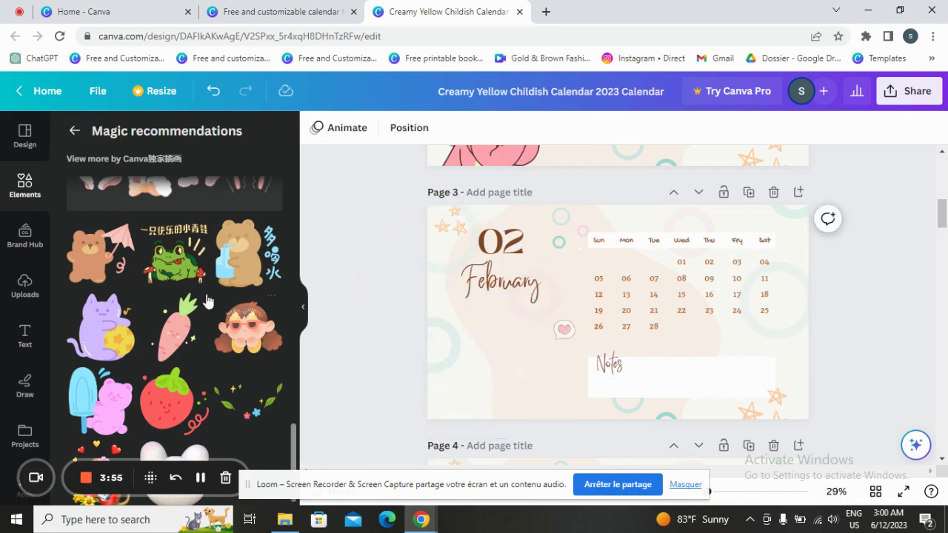
# - Add the brown bear with a blue drink to the February page, place it below the month name and enlarge it slightly
pyautogui.click(238, 252)
pyautogui.moveTo(626, 326); pyautogui.dragTo(468, 386)
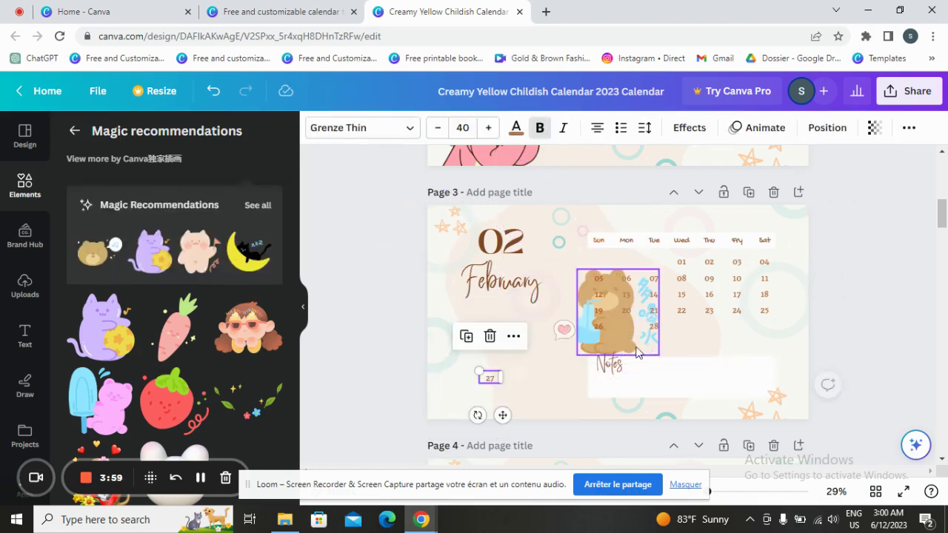
pyautogui.click(213, 91)
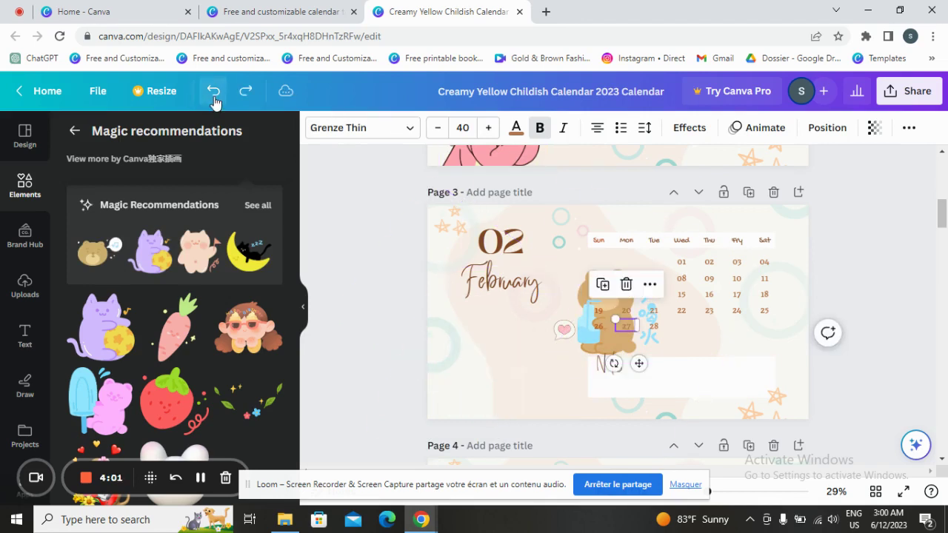
pyautogui.moveTo(601, 354); pyautogui.dragTo(487, 407)
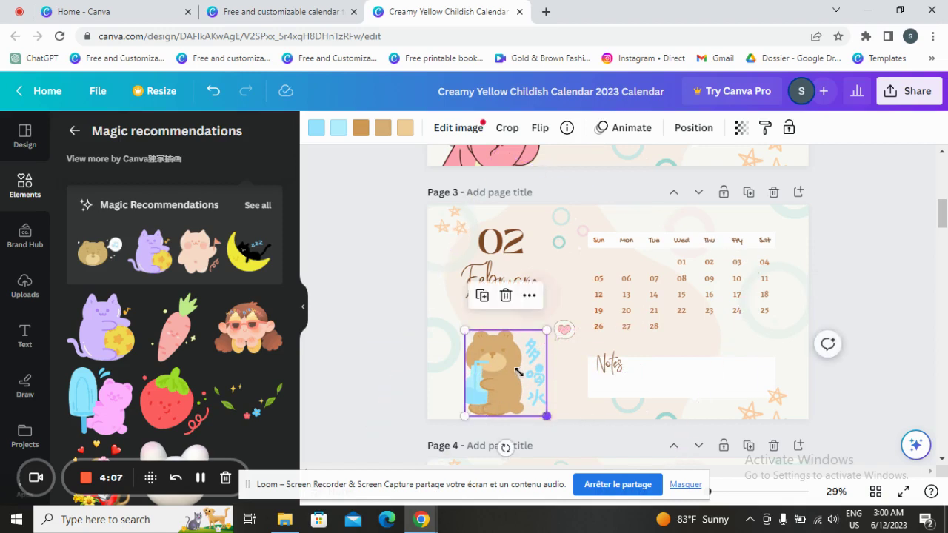
pyautogui.moveTo(518, 372); pyautogui.dragTo(537, 397)
pyautogui.moveTo(507, 369)
pyautogui.mouseDown()
pyautogui.moveTo(481, 328)
pyautogui.moveTo(494, 356)
pyautogui.mouseUp()
# - Delete the illustration of the man holding a dog from the March page
pyautogui.scroll(-1, 572, 400)
pyautogui.scroll(-3, 571, 400)
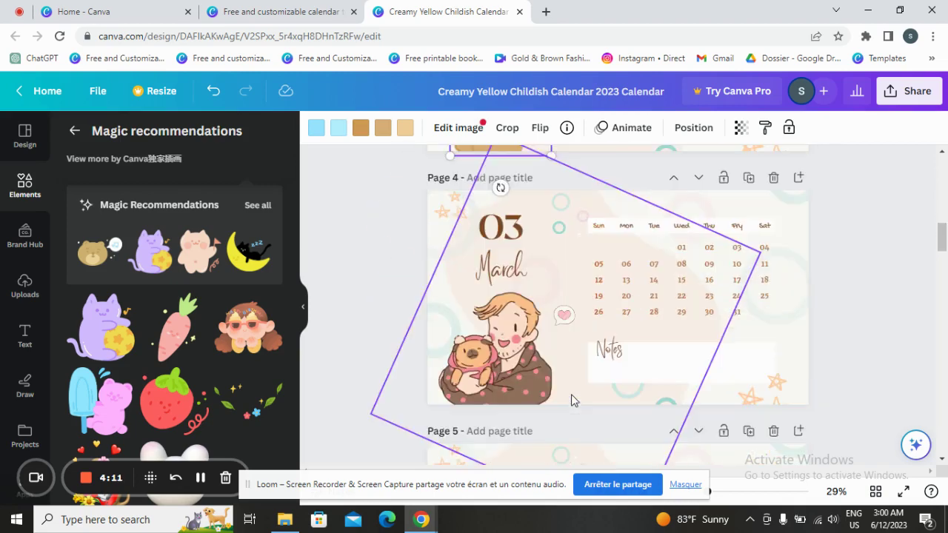
pyautogui.click(523, 378)
pyautogui.click(495, 249)
# - Add the pink rabbit with hearts and a speech bubble to the March page, enlarge it and place it below the month name
pyautogui.scroll(-1, 197, 342)
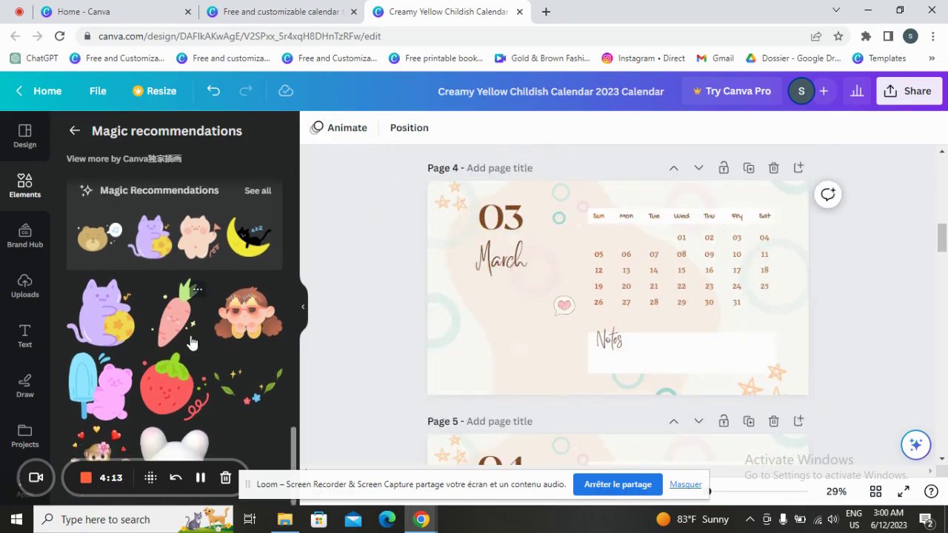
pyautogui.scroll(-5, 133, 378)
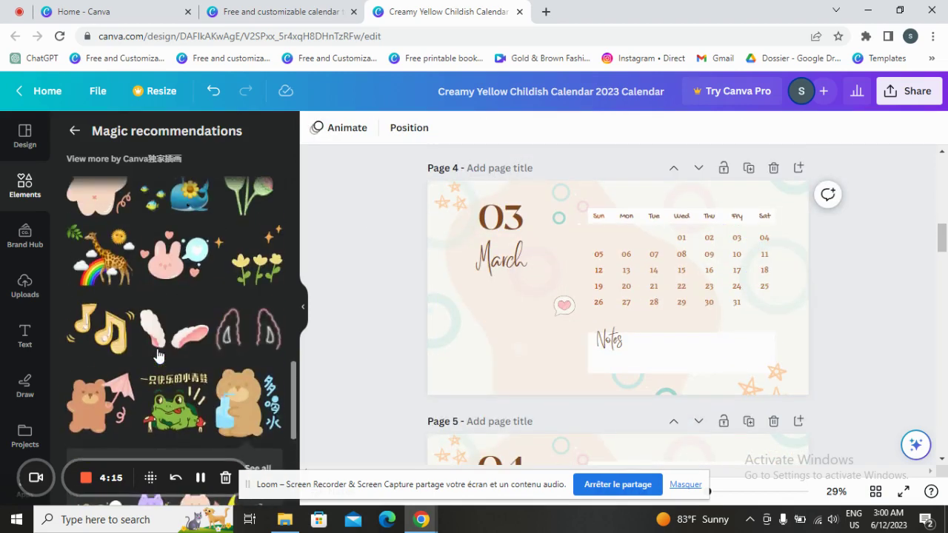
pyautogui.click(189, 265)
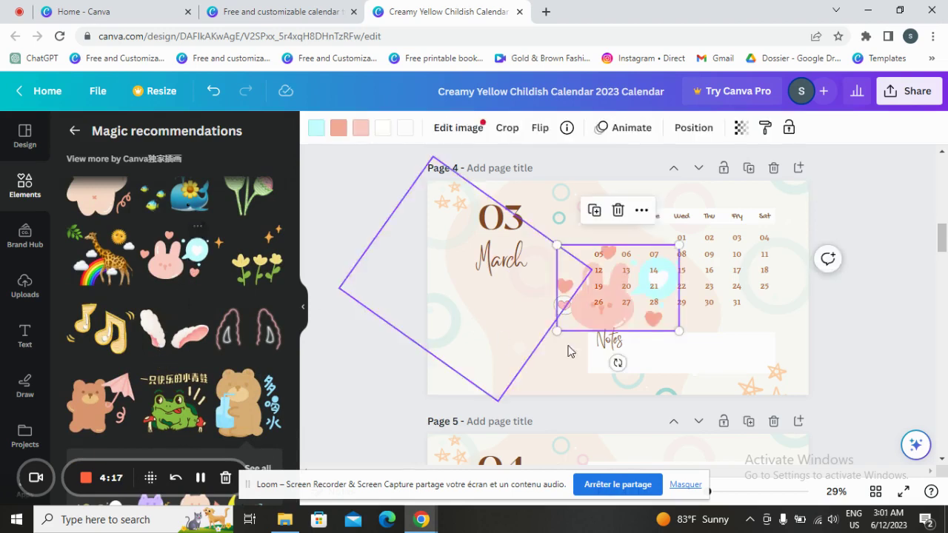
pyautogui.moveTo(613, 322); pyautogui.dragTo(511, 379)
pyautogui.moveTo(567, 389); pyautogui.dragTo(590, 407)
pyautogui.moveTo(530, 373)
pyautogui.mouseDown()
pyautogui.moveTo(515, 349)
pyautogui.moveTo(515, 374)
pyautogui.mouseUp()
# - Return to the cover page and browse the previous magic recommendations list down to the yellow star sparkles
pyautogui.scroll(10, 615, 281)
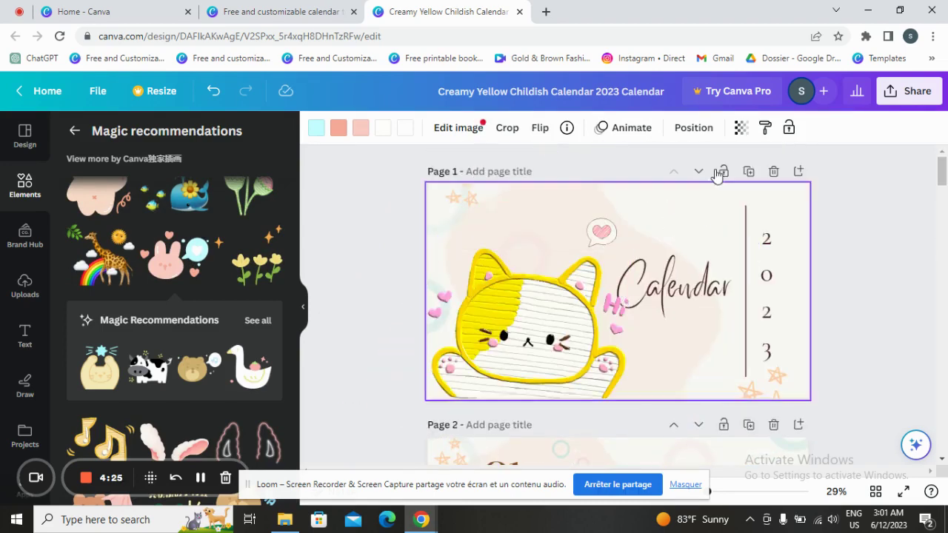
pyautogui.scroll(10, 175, 337)
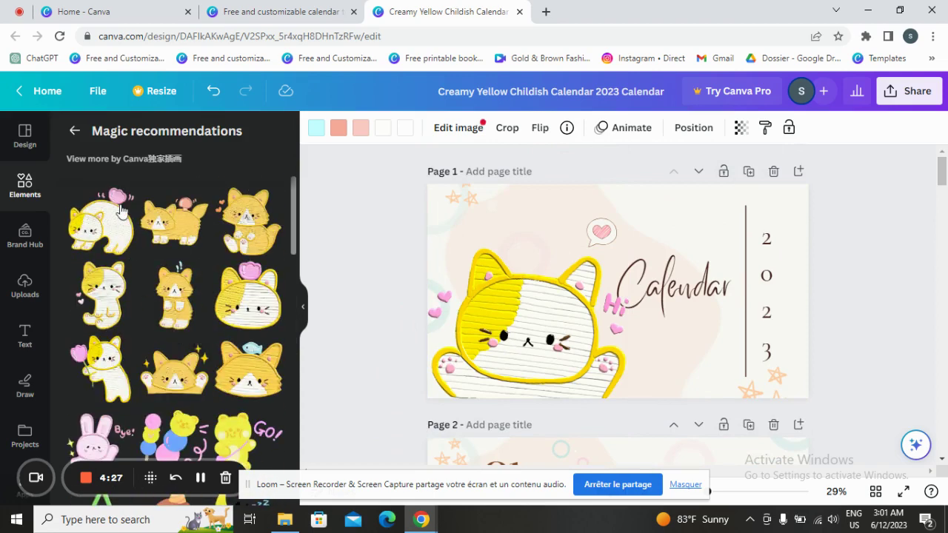
pyautogui.click(76, 131)
pyautogui.scroll(1, 185, 296)
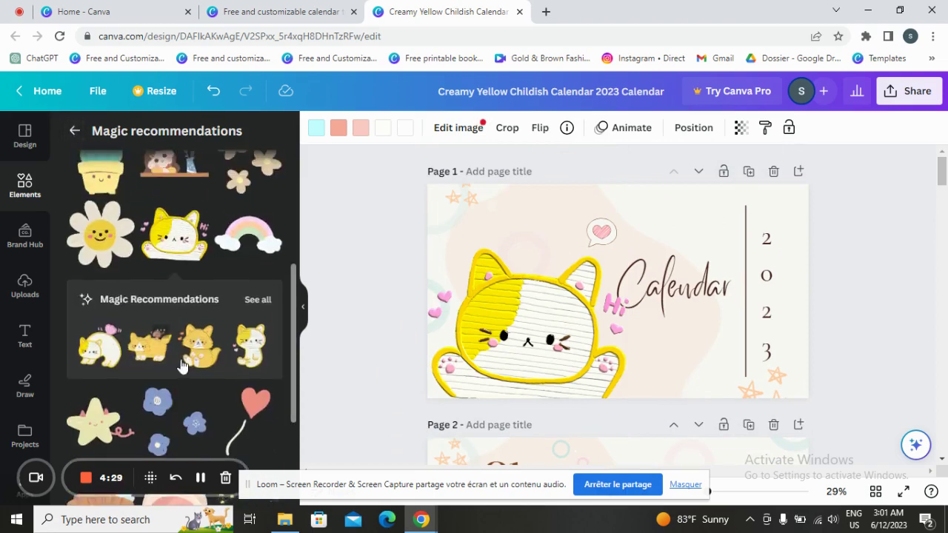
pyautogui.scroll(-2, 222, 304)
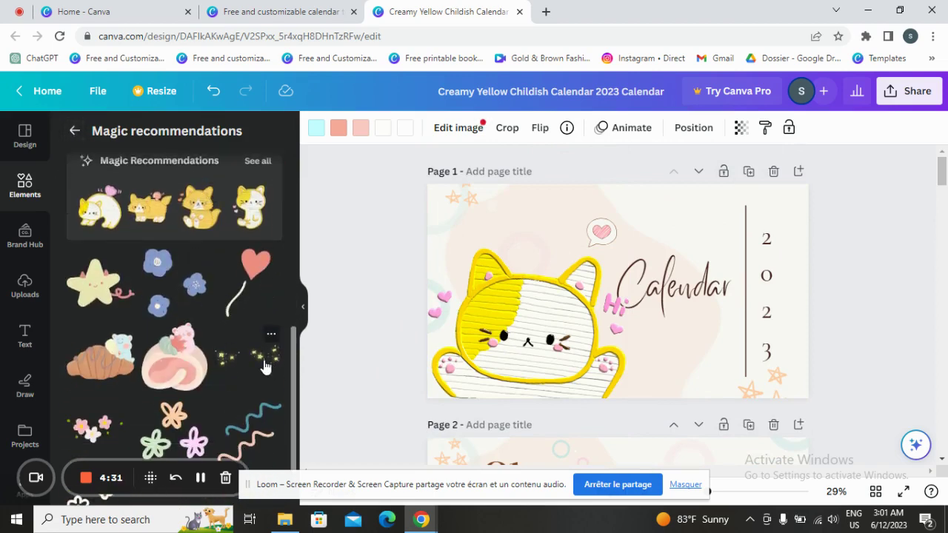
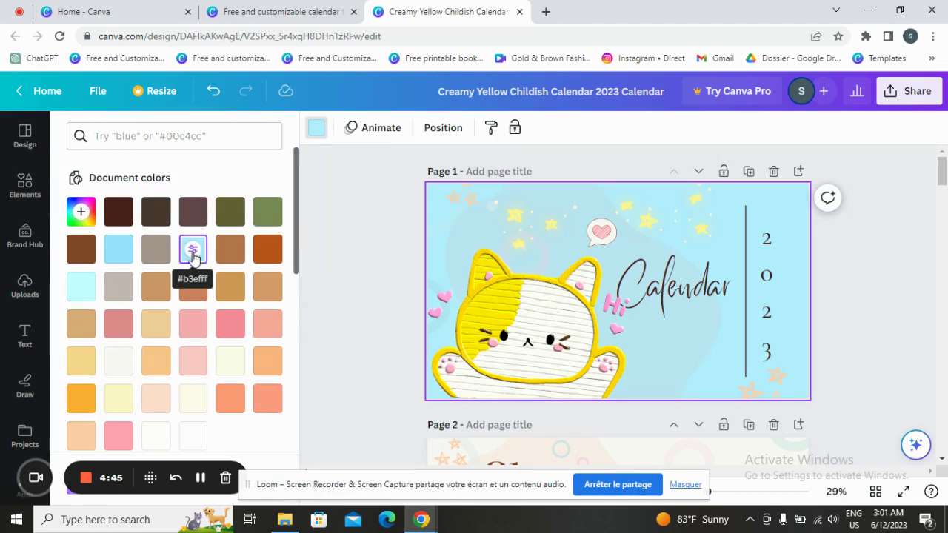
# - Try the other light blue document colors on the cover page background and settle on #b3efff
pyautogui.click(81, 286)
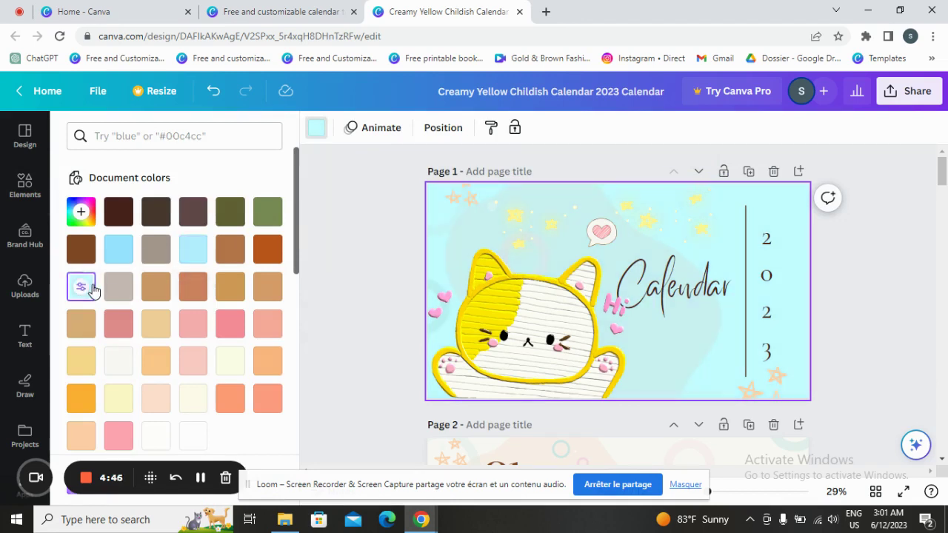
pyautogui.click(192, 249)
pyautogui.click(122, 255)
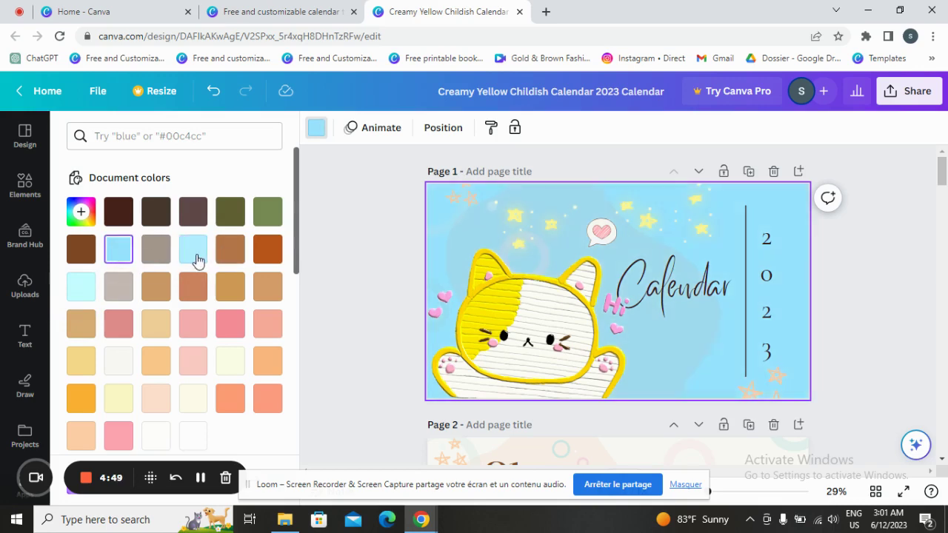
pyautogui.click(193, 251)
# - Recolor the large blob shape on the January page with the light blue document color and set its transparency to 38
pyautogui.scroll(-2, 339, 327)
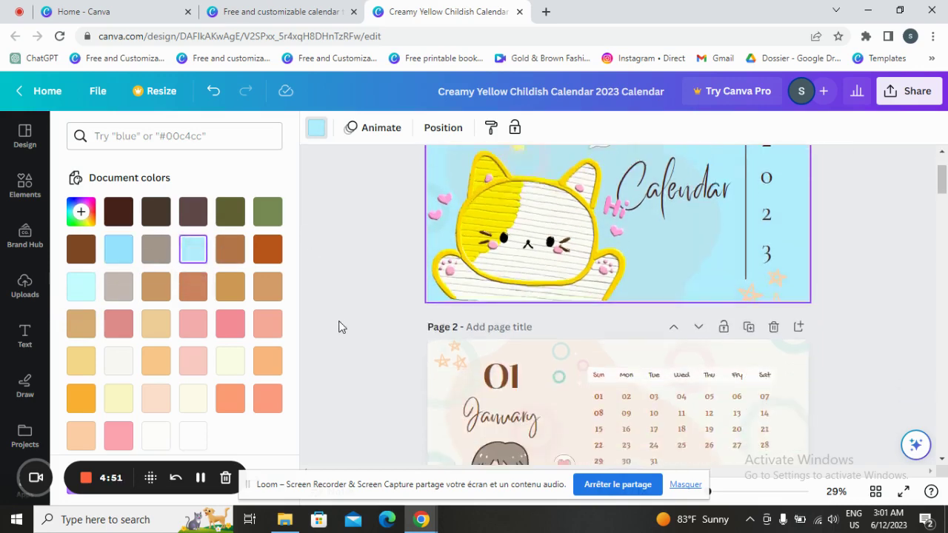
pyautogui.scroll(-2, 339, 327)
pyautogui.scroll(3, 373, 266)
pyautogui.click(484, 260)
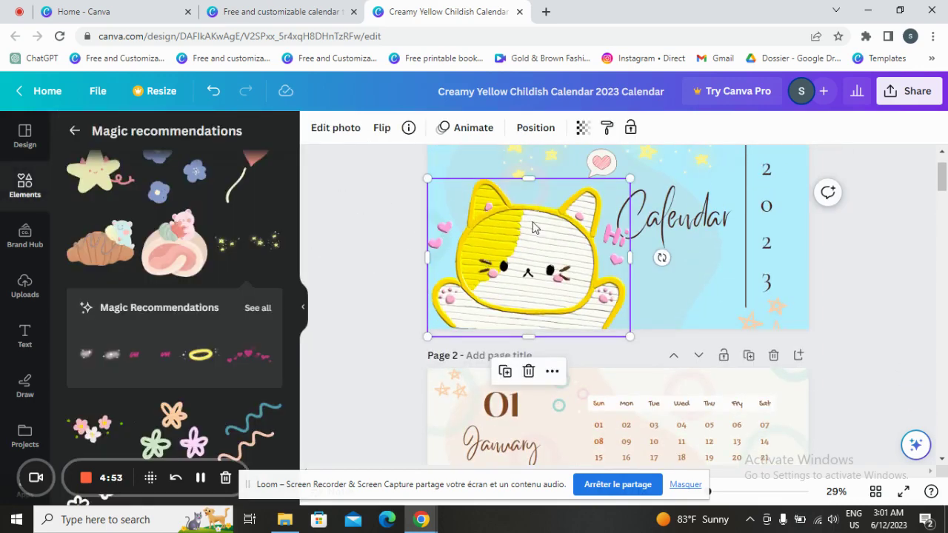
pyautogui.scroll(-2, 348, 319)
pyautogui.click(602, 268)
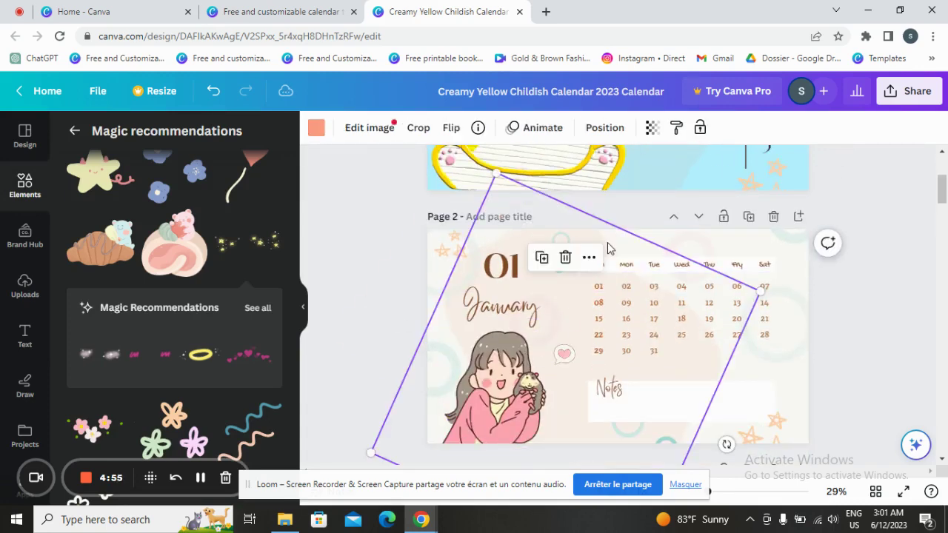
pyautogui.click(315, 128)
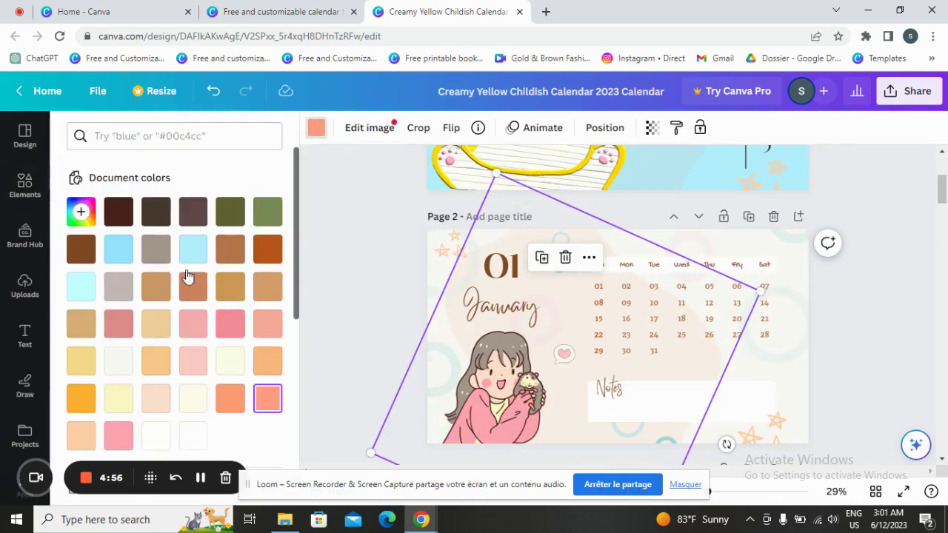
pyautogui.click(119, 250)
pyautogui.click(652, 130)
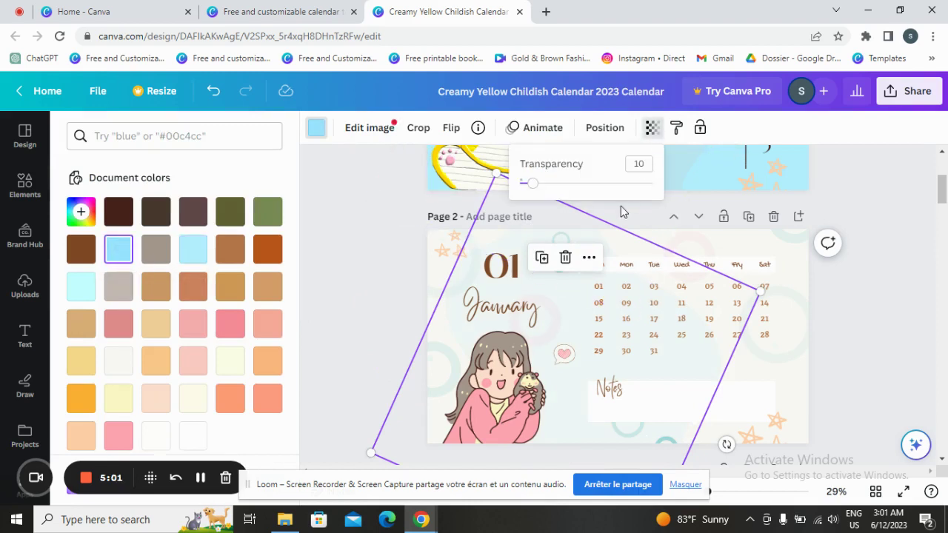
pyautogui.moveTo(547, 191); pyautogui.dragTo(579, 190)
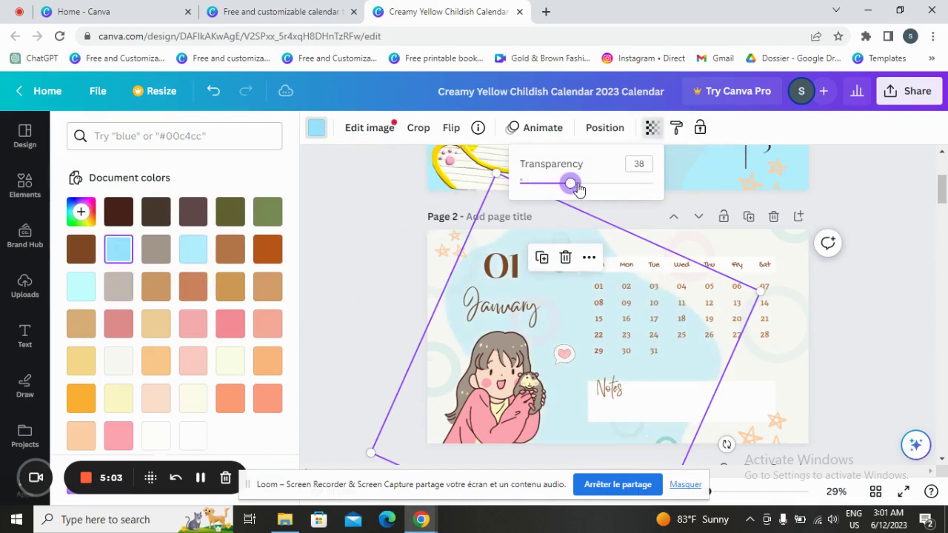
# - Set the transparency of the circle pattern behind the January month name to 94
pyautogui.click(552, 324)
pyautogui.click(556, 336)
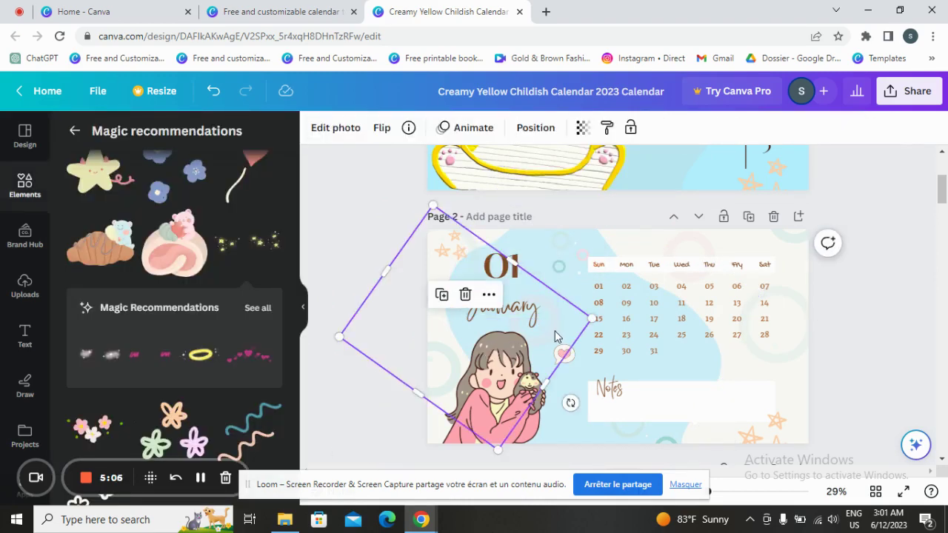
pyautogui.click(583, 129)
pyautogui.moveTo(485, 186); pyautogui.dragTo(577, 186)
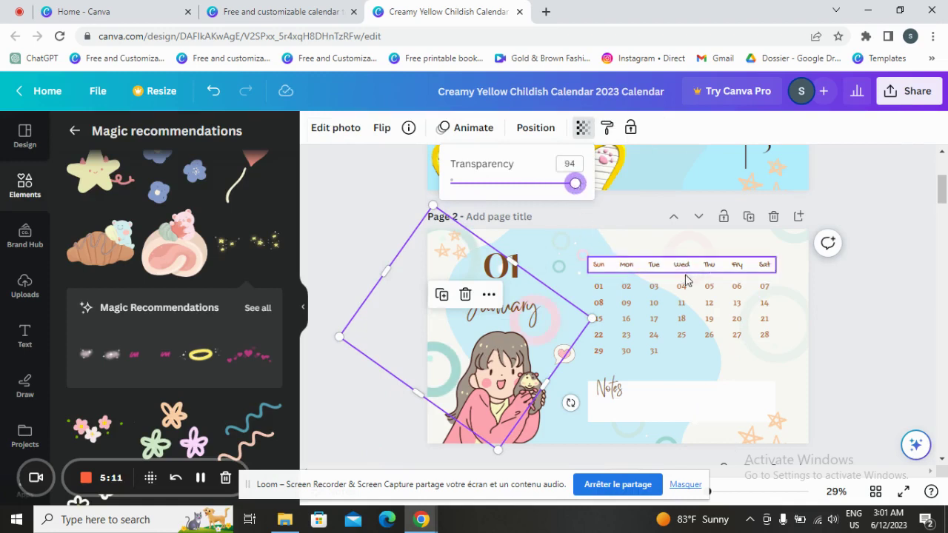
pyautogui.moveTo(490, 374); pyautogui.dragTo(778, 303)
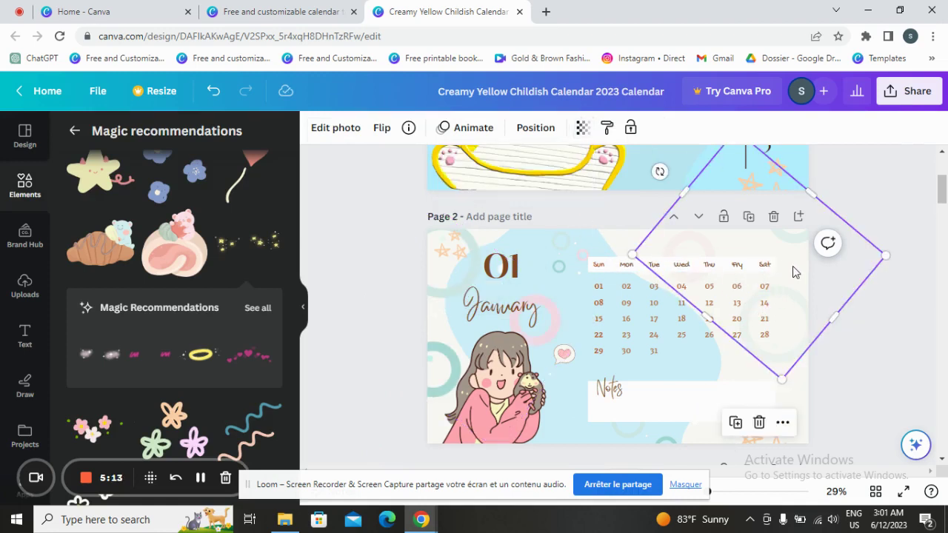
# - Change the January page background to the light pink document color and delete the faint circle pattern over the calendar's right side
pyautogui.click(795, 415)
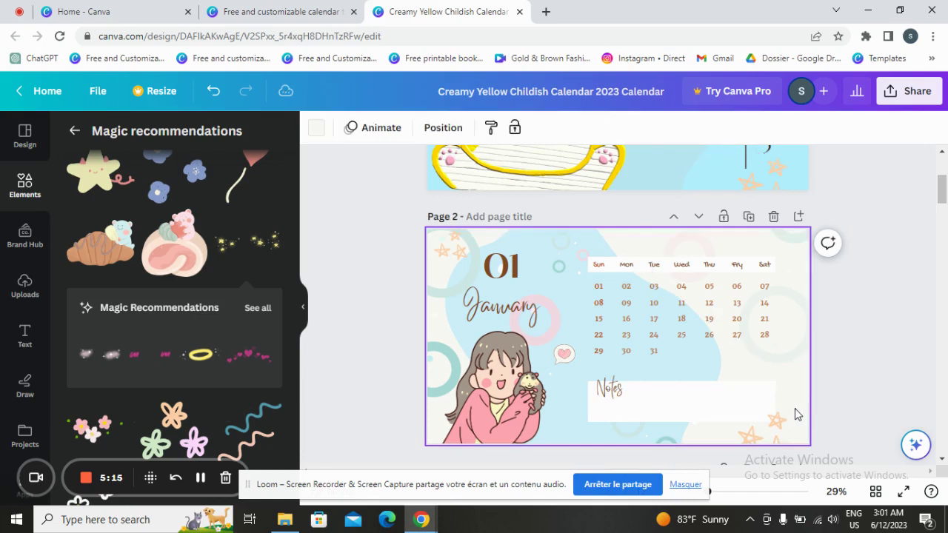
pyautogui.click(319, 128)
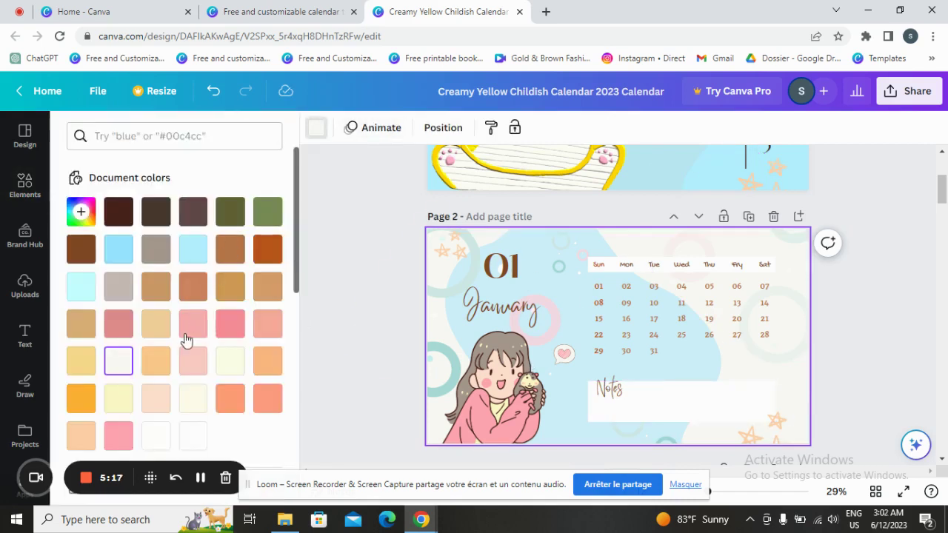
pyautogui.click(192, 363)
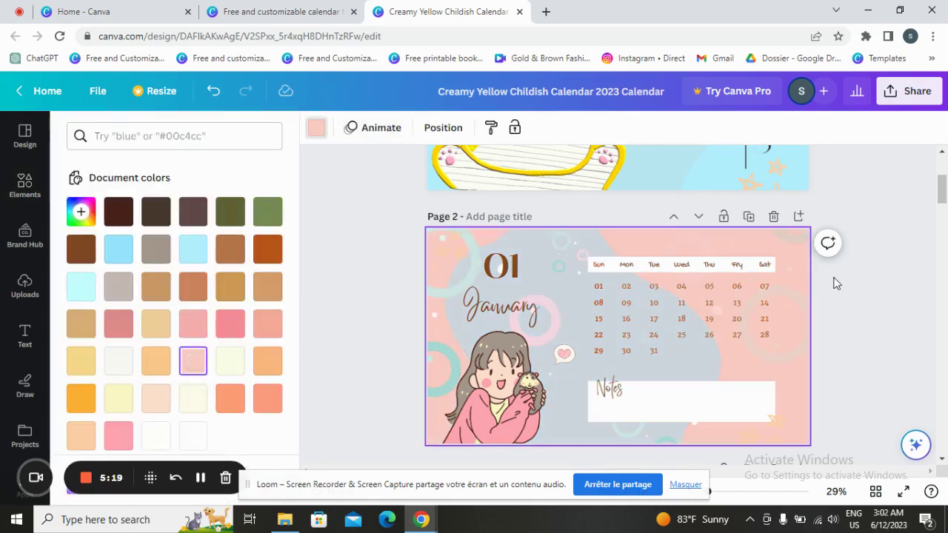
pyautogui.click(795, 285)
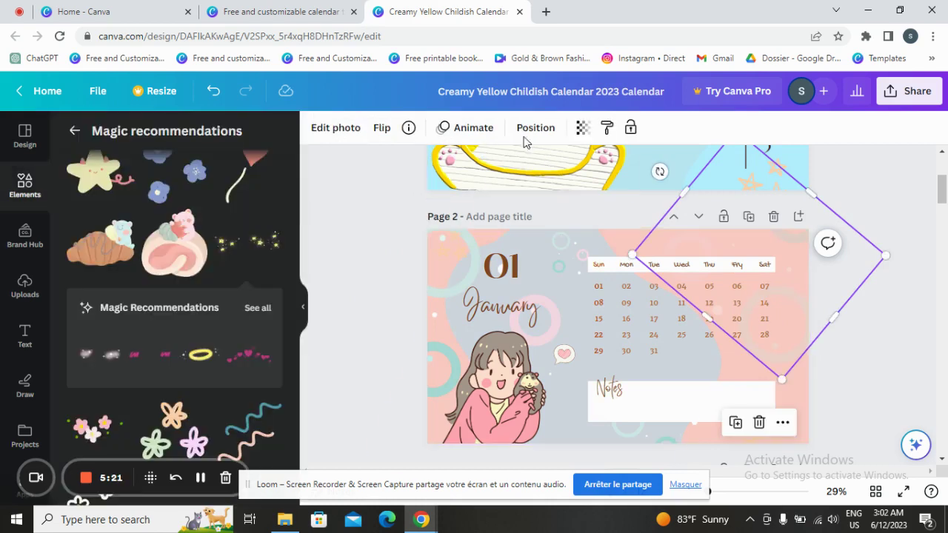
pyautogui.click(760, 422)
# - Add the pink and white sparkle graphic to the January page, rotate it diagonally over the right side and make it more transparent
pyautogui.scroll(1, 231, 350)
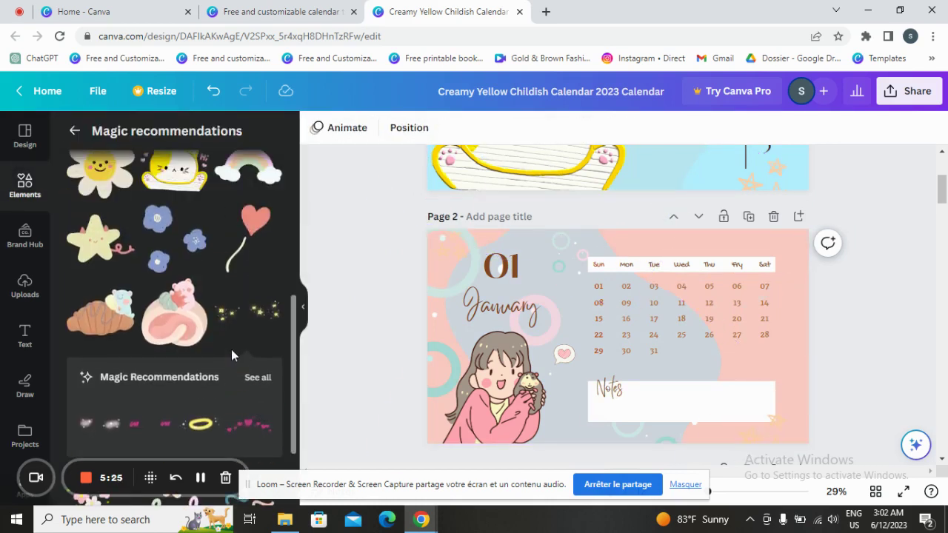
pyautogui.click(114, 430)
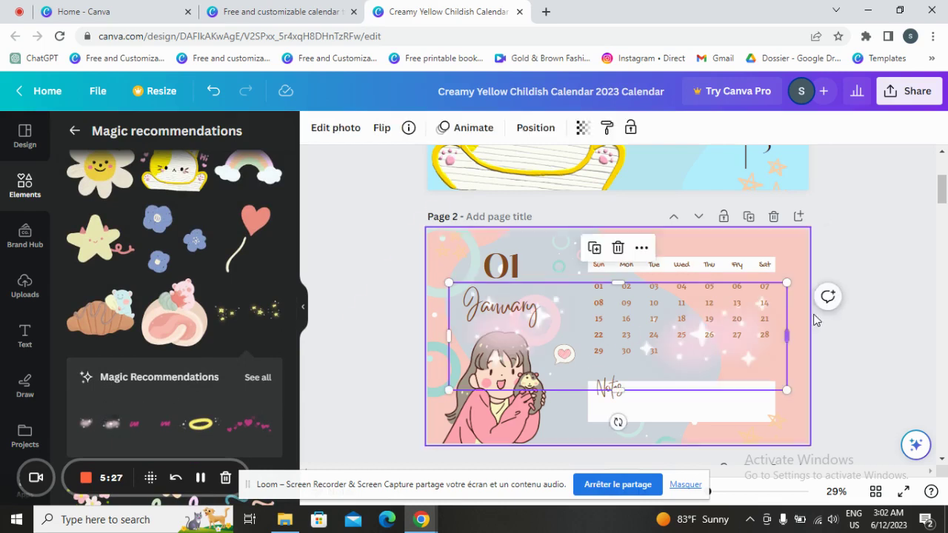
pyautogui.moveTo(618, 422); pyautogui.dragTo(576, 366)
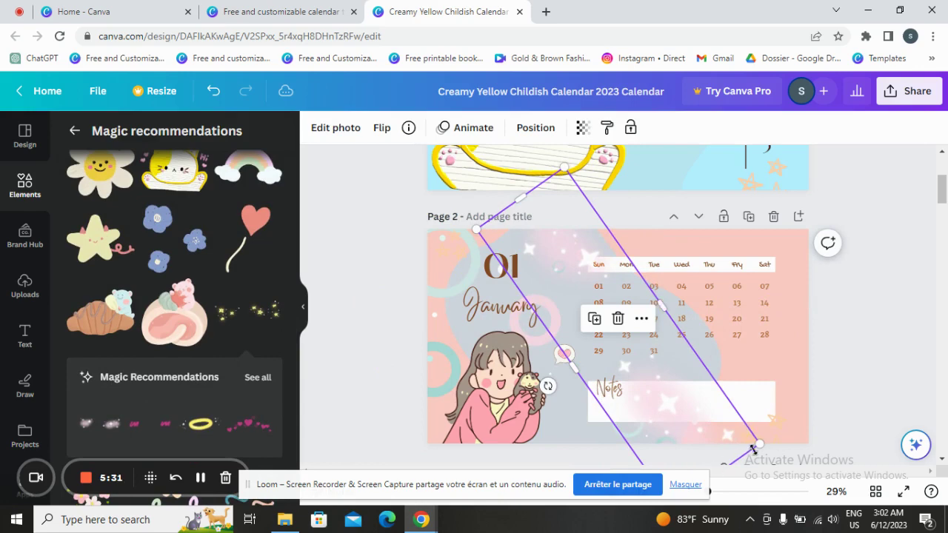
pyautogui.moveTo(680, 379); pyautogui.dragTo(810, 364)
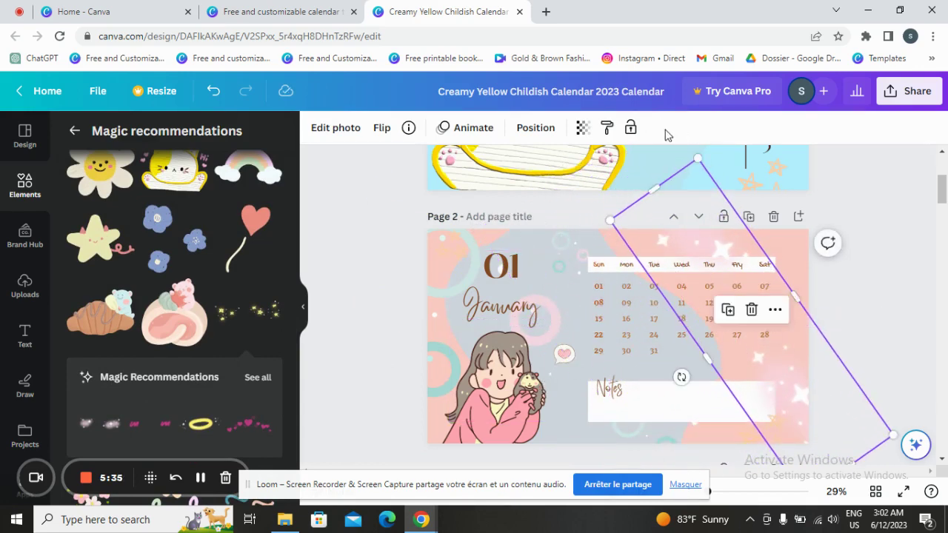
pyautogui.click(583, 129)
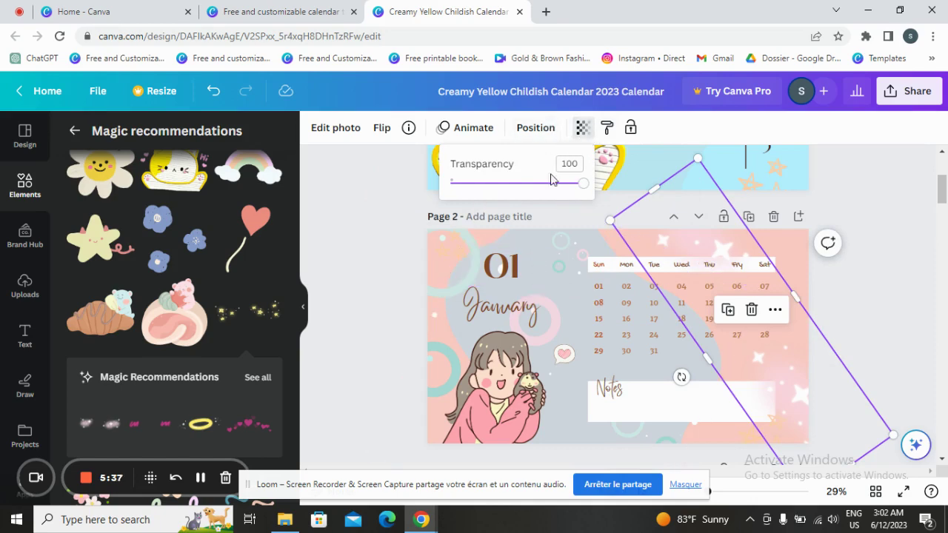
pyautogui.click(507, 187)
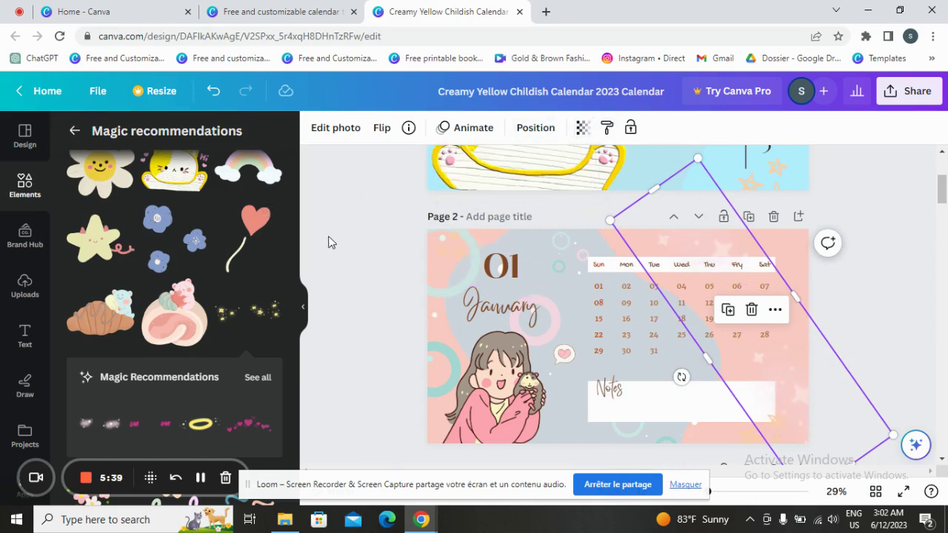
pyautogui.click(911, 280)
# - Try white and black as the text color of the date 01 in the January calendar, and undo the color changes
pyautogui.scroll(1, 793, 409)
pyautogui.scroll(-3, 794, 409)
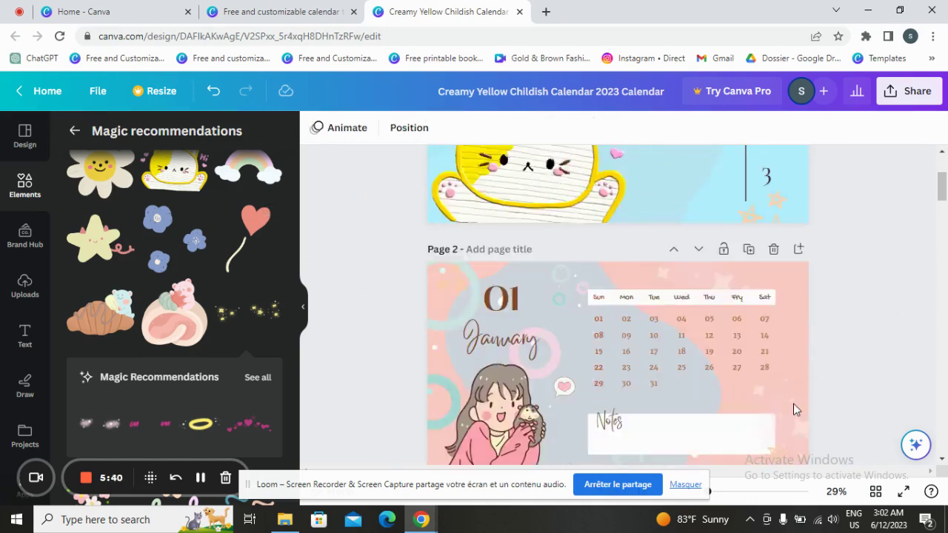
pyautogui.scroll(-2, 793, 409)
pyautogui.scroll(3, 723, 304)
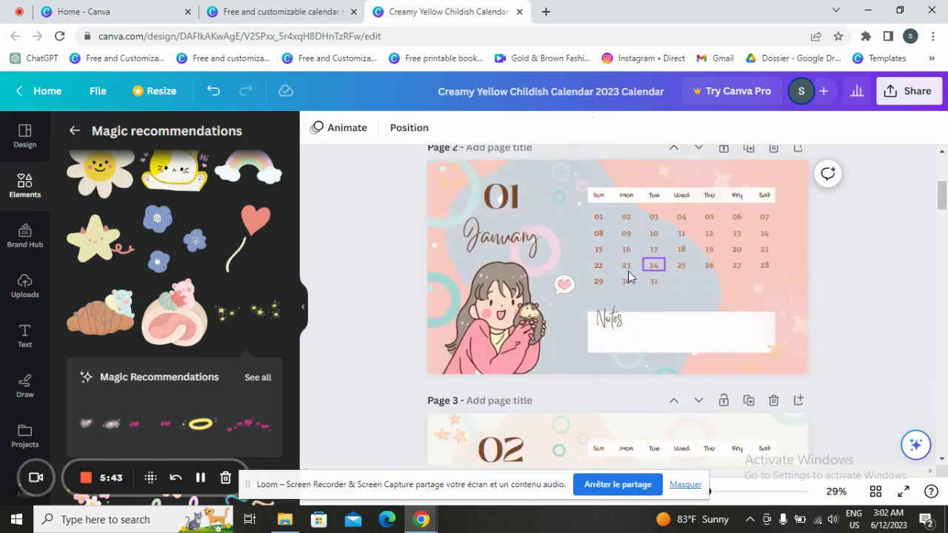
pyautogui.click(604, 219)
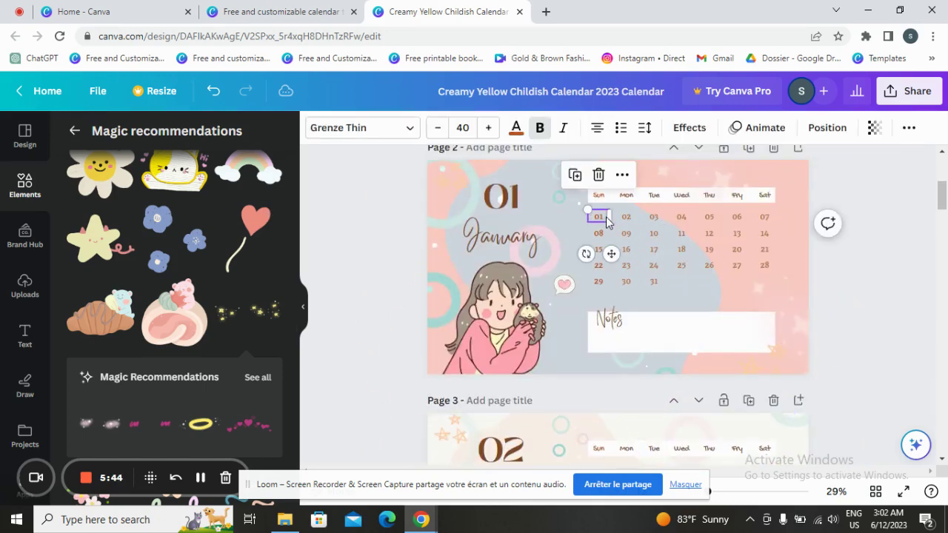
pyautogui.click(523, 137)
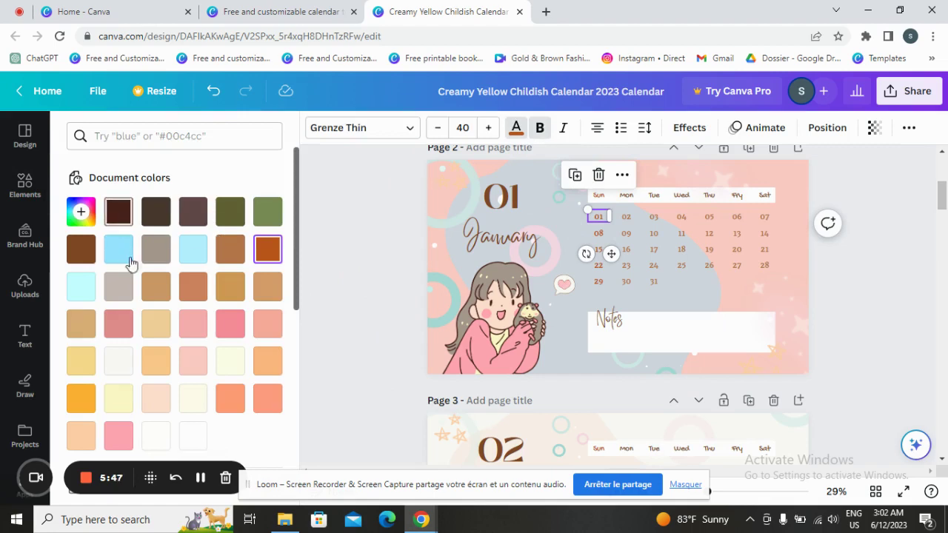
pyautogui.scroll(-3, 132, 266)
pyautogui.scroll(-3, 139, 280)
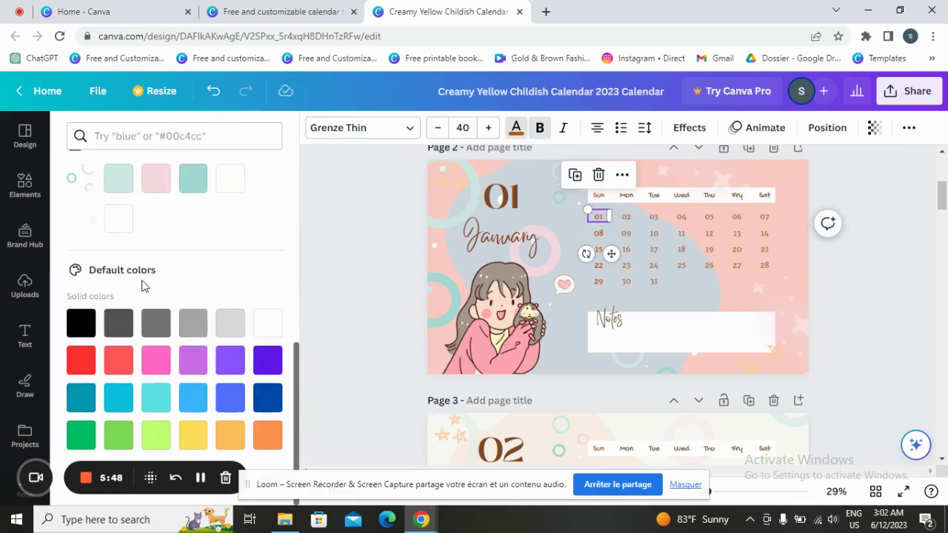
pyautogui.click(233, 186)
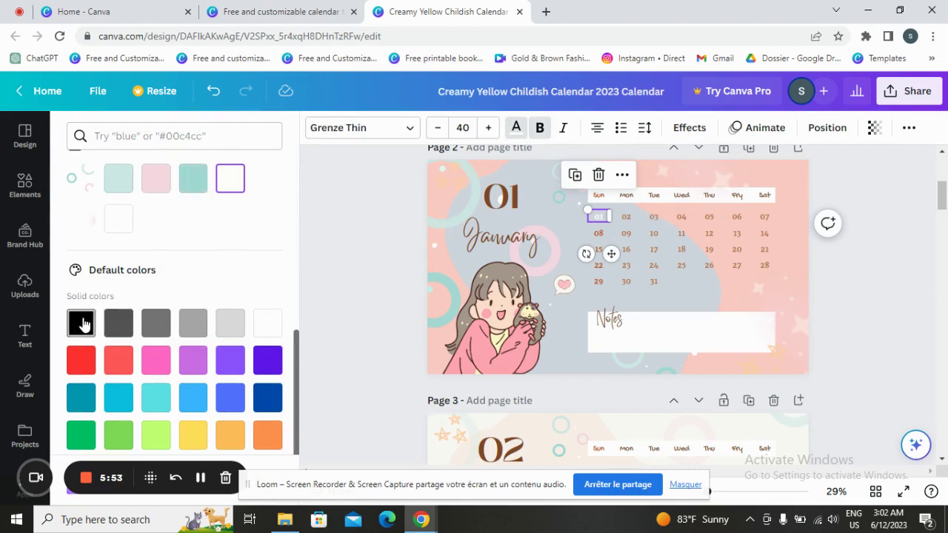
pyautogui.scroll(-2, 115, 345)
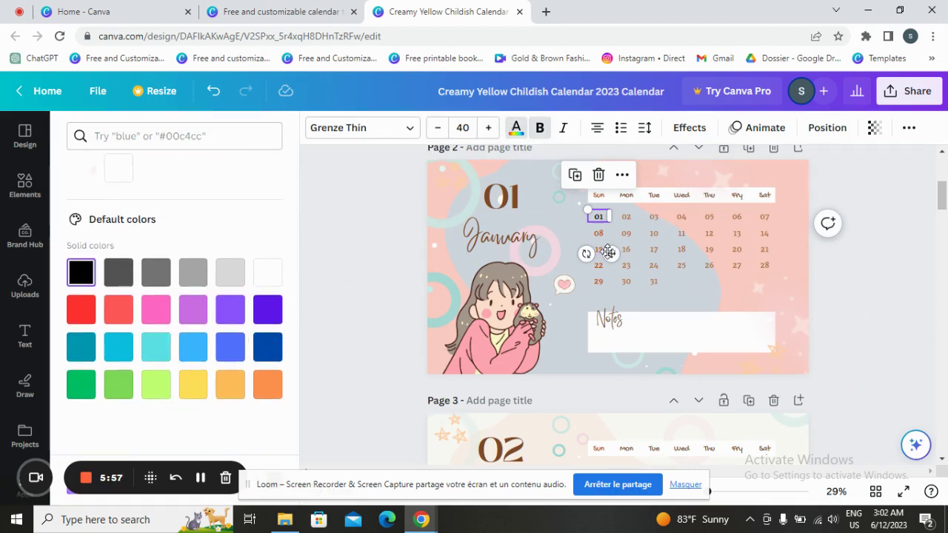
pyautogui.scroll(4, 608, 251)
pyautogui.scroll(-2, 632, 337)
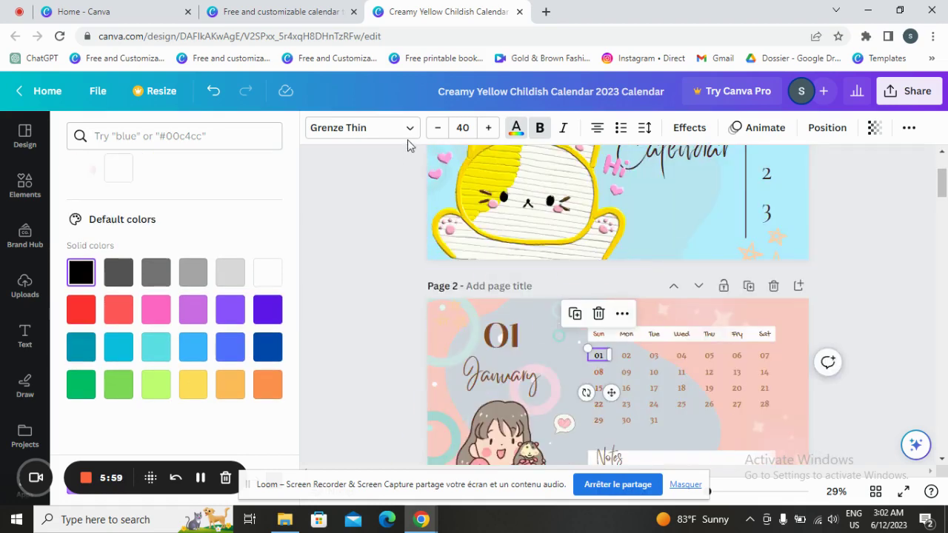
pyautogui.click(212, 92)
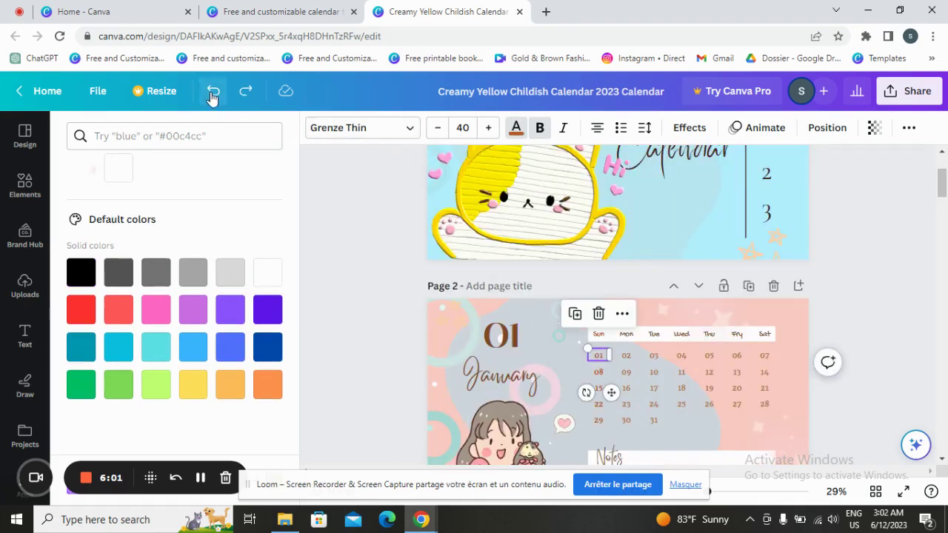
pyautogui.hotkey('ctrl', 'z')
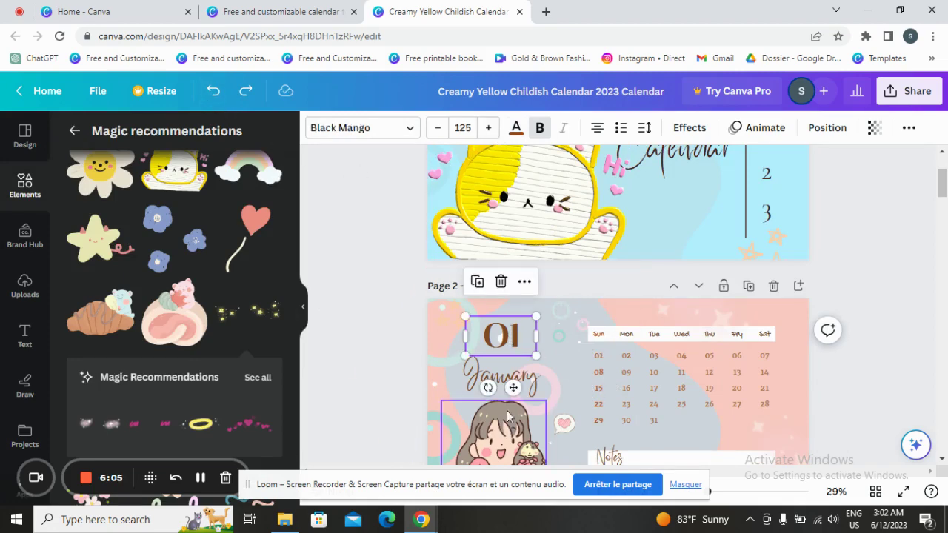
# - Shift the Calendar title on the cover page slightly up and set it in the Brightwall font at size 115
pyautogui.scroll(2, 540, 382)
pyautogui.click(691, 303)
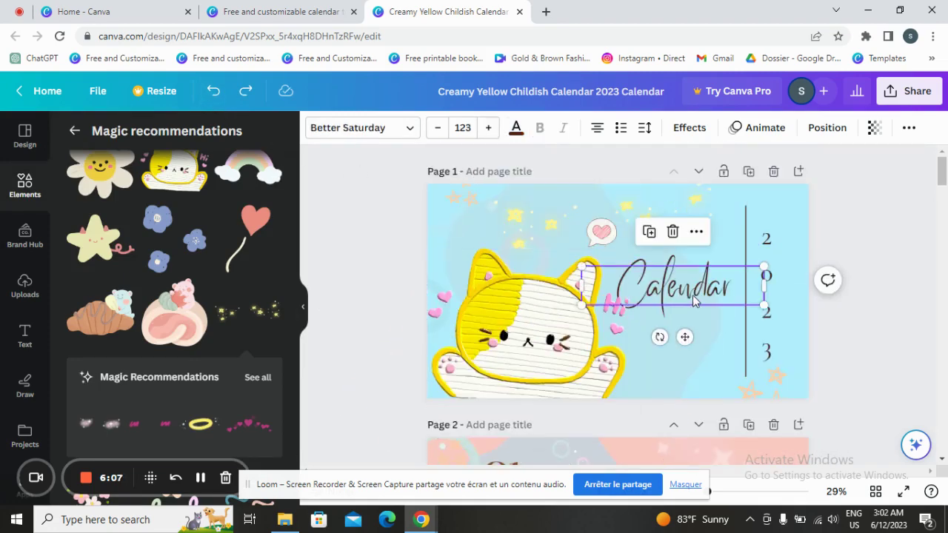
pyautogui.moveTo(695, 300); pyautogui.dragTo(697, 283)
pyautogui.click(396, 132)
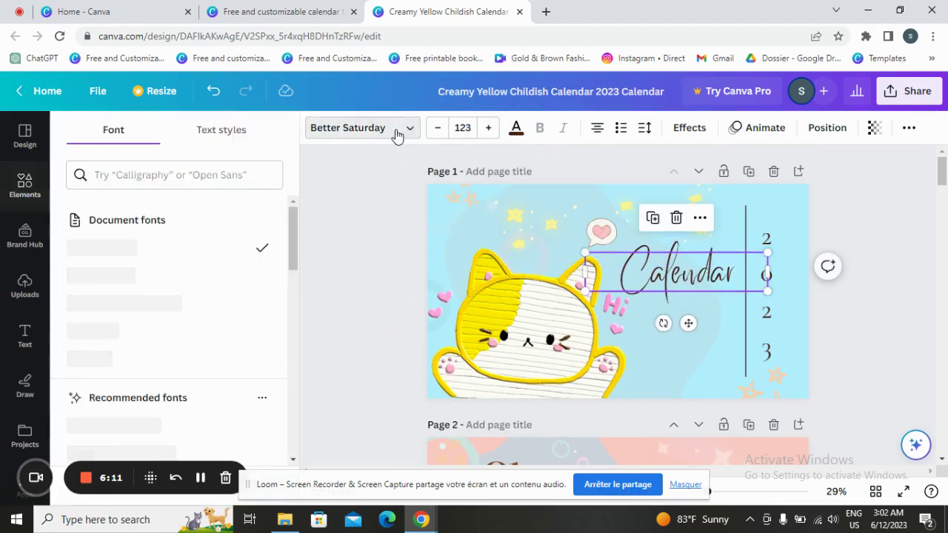
pyautogui.scroll(-2, 206, 338)
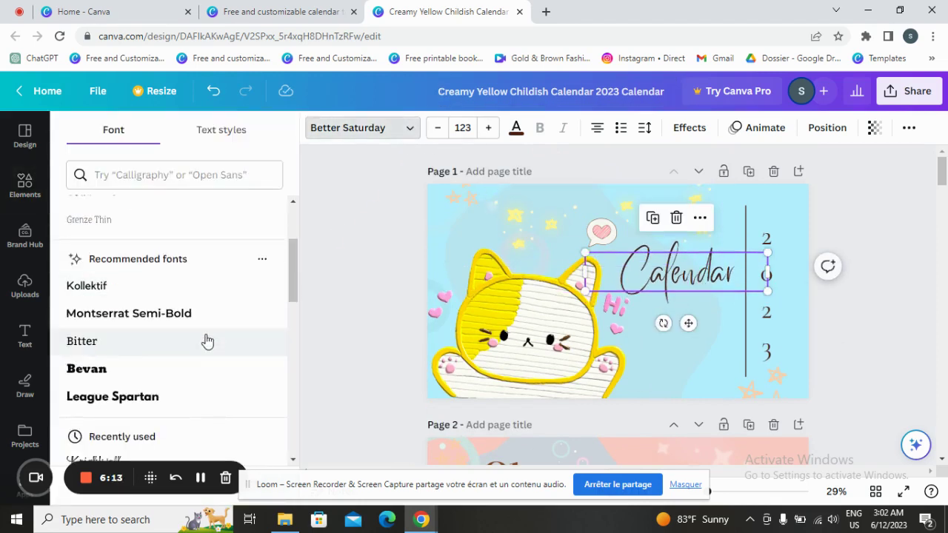
pyautogui.scroll(-3, 217, 386)
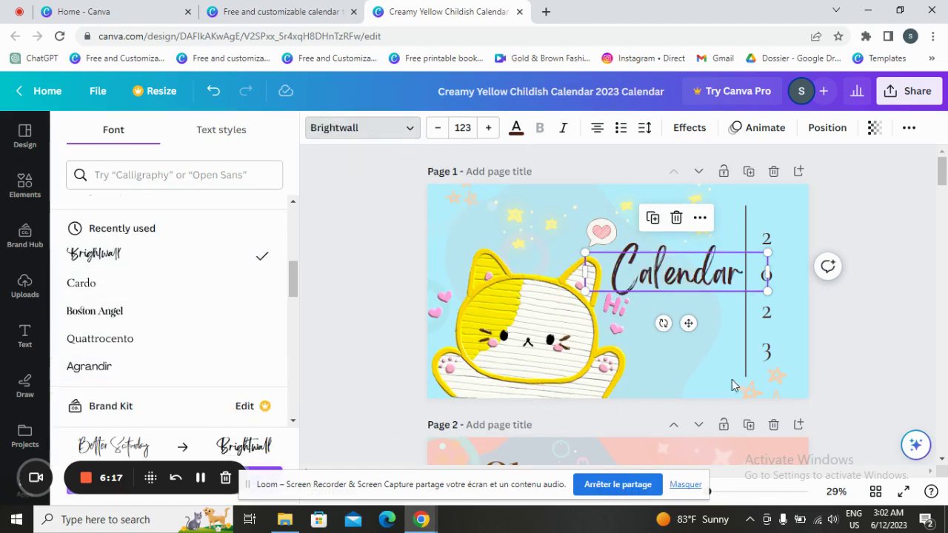
pyautogui.moveTo(768, 291); pyautogui.dragTo(756, 289)
# - Set the January title on page 2 in the Brightwall document font
pyautogui.scroll(-3, 673, 415)
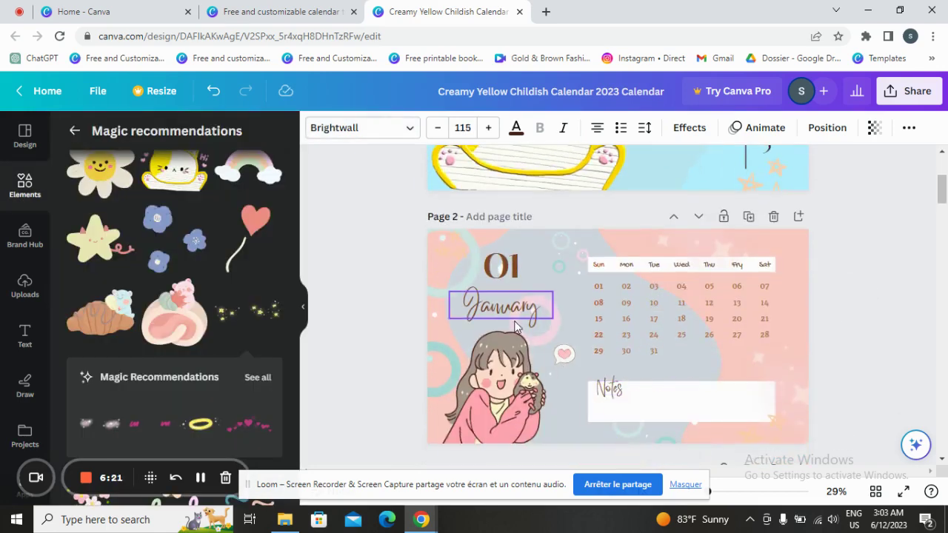
pyautogui.click(516, 323)
pyautogui.click(361, 140)
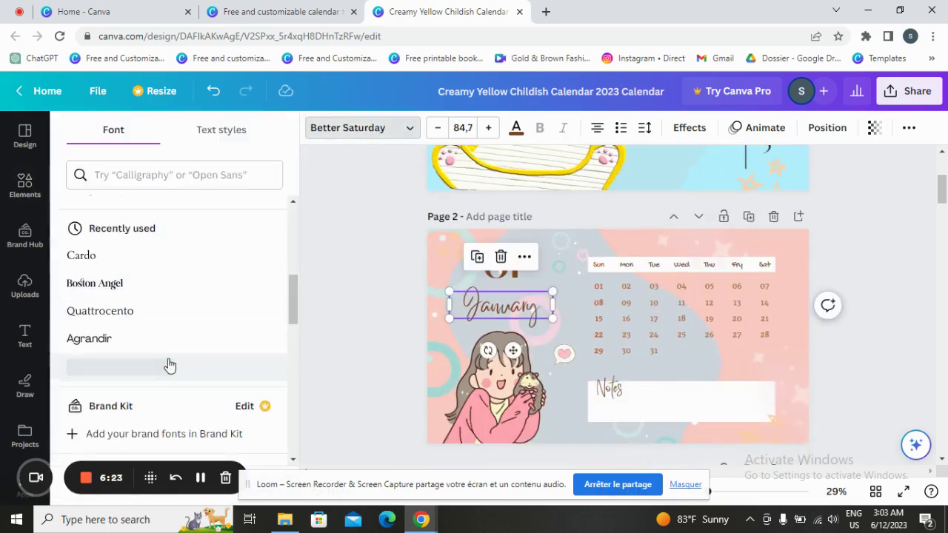
pyautogui.scroll(-5, 169, 366)
pyautogui.scroll(-1, 172, 405)
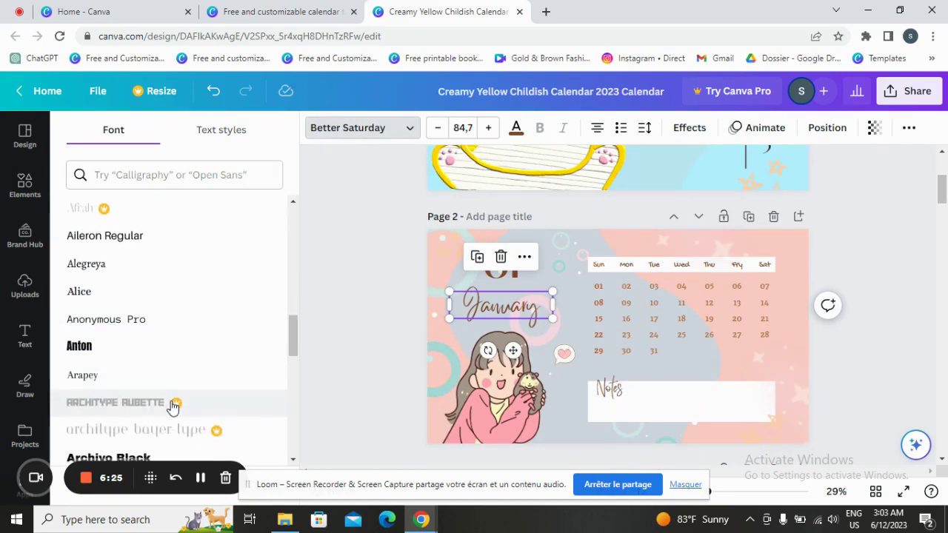
pyautogui.scroll(-2, 172, 404)
pyautogui.scroll(15, 171, 407)
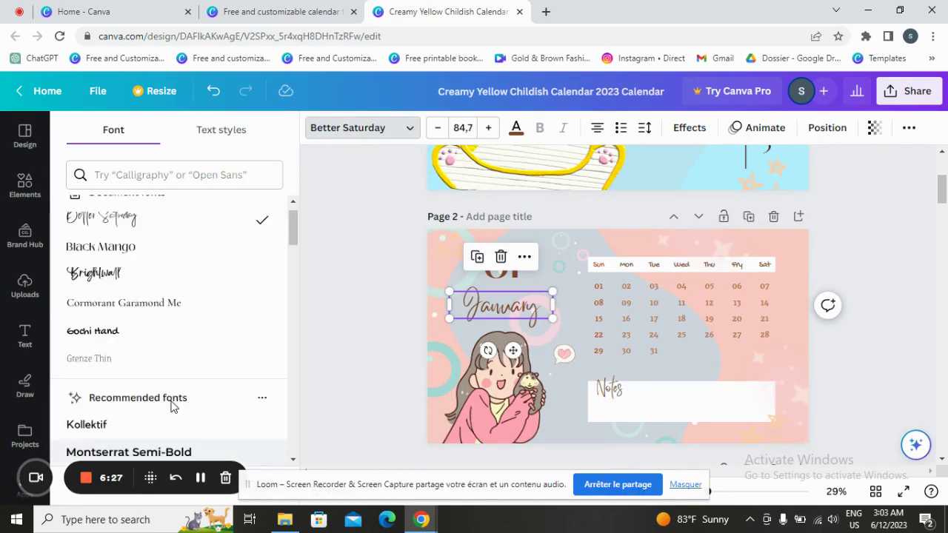
pyautogui.click(167, 300)
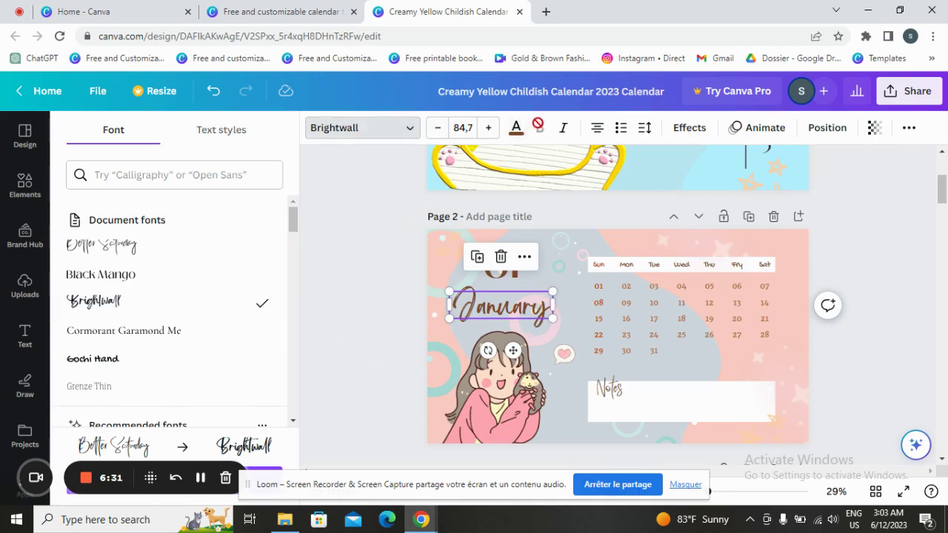
# - Try light blue, dark brown, green and soft pinks on the January title, and color it bright pink from the default solid colors
pyautogui.click(517, 130)
pyautogui.click(196, 251)
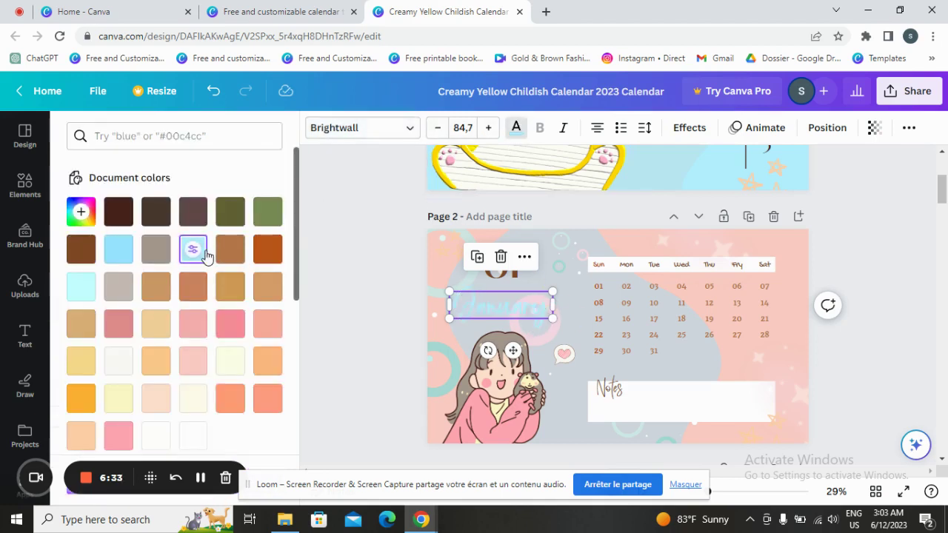
pyautogui.click(126, 216)
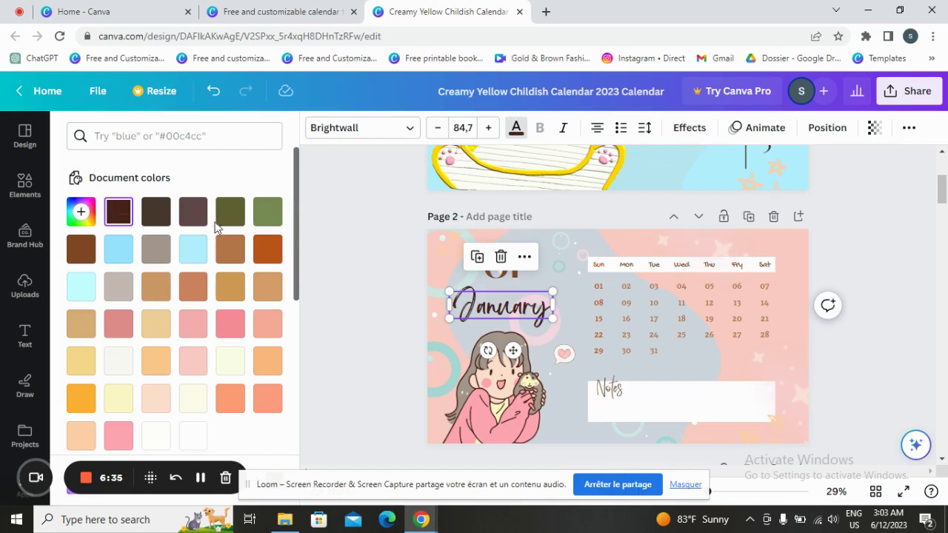
pyautogui.click(258, 224)
pyautogui.scroll(-2, 169, 317)
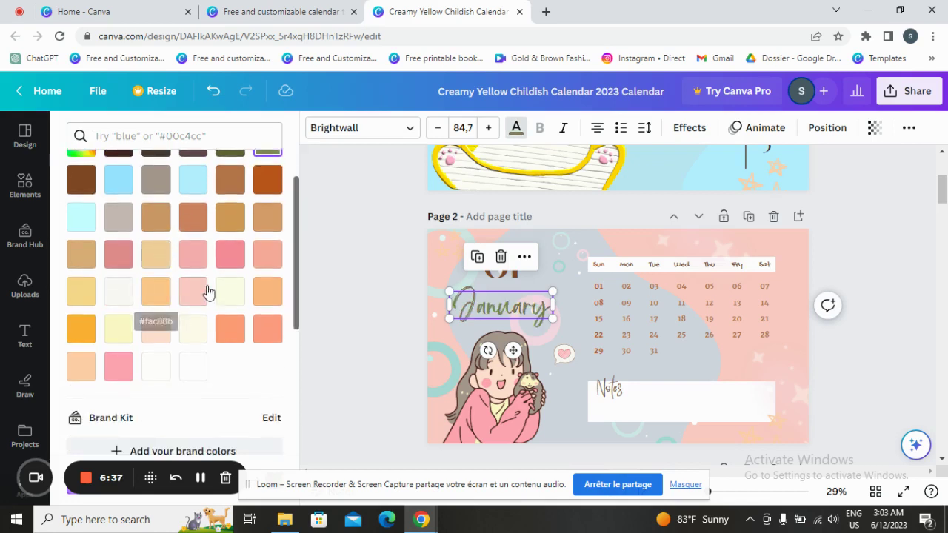
pyautogui.click(200, 287)
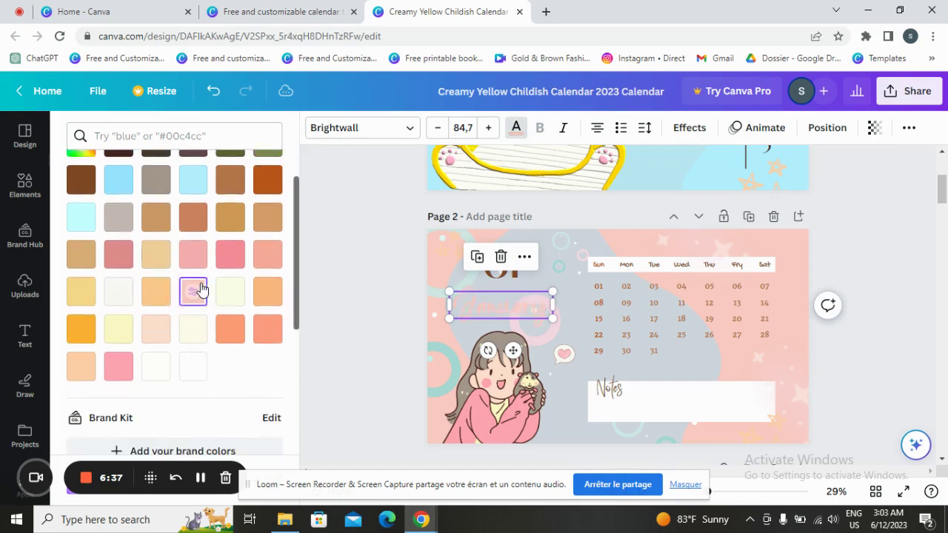
pyautogui.click(112, 370)
pyautogui.scroll(-5, 140, 377)
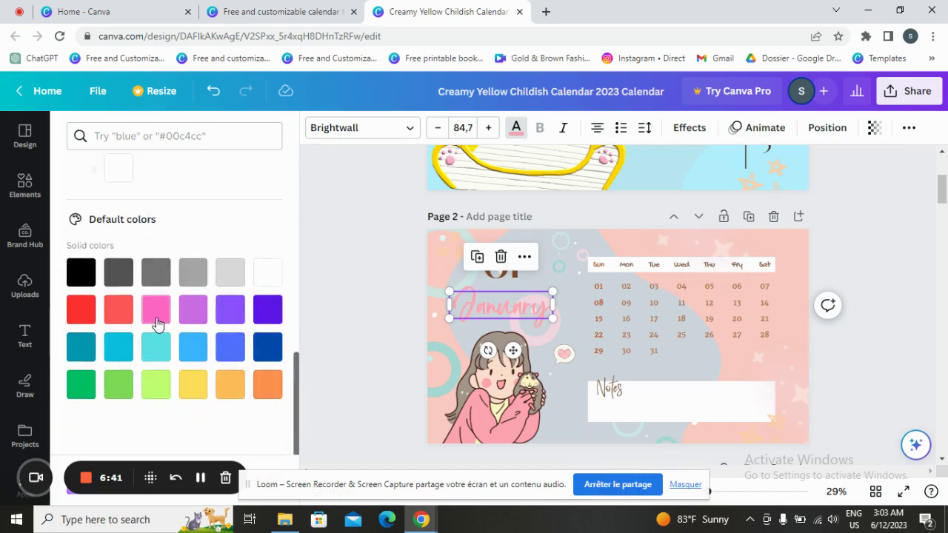
pyautogui.click(157, 321)
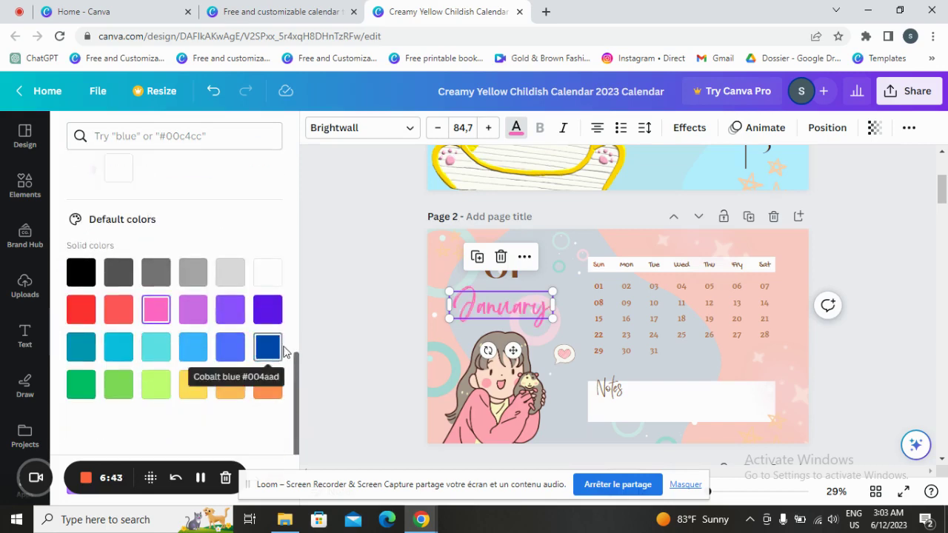
# - Set the February title on page 3 in the Brightwall font
pyautogui.scroll(-5, 402, 343)
pyautogui.click(509, 269)
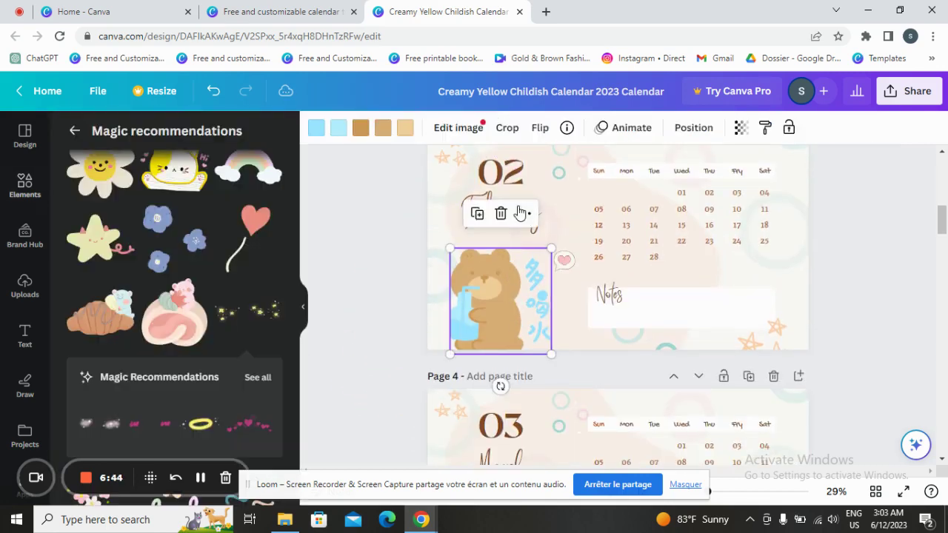
pyautogui.click(522, 214)
pyautogui.click(383, 220)
pyautogui.click(383, 220)
pyautogui.click(480, 215)
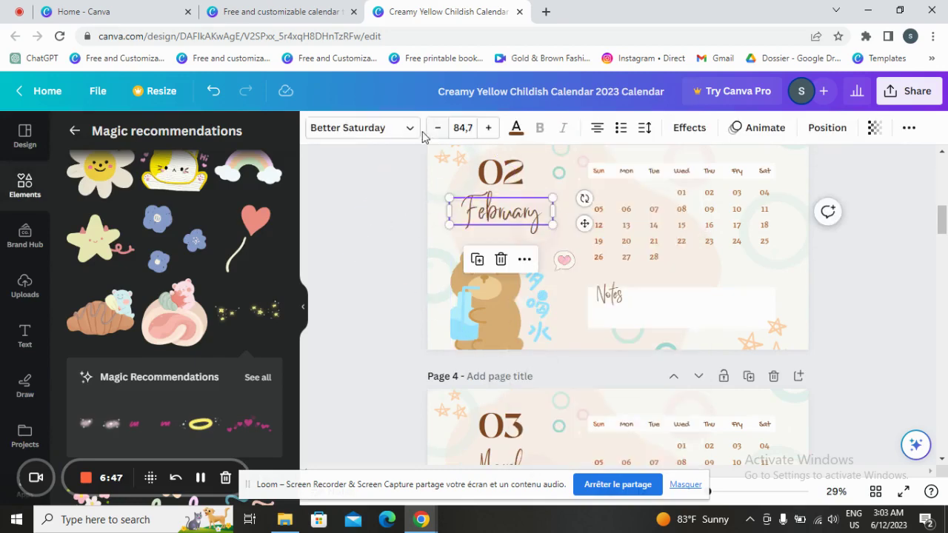
pyautogui.click(413, 132)
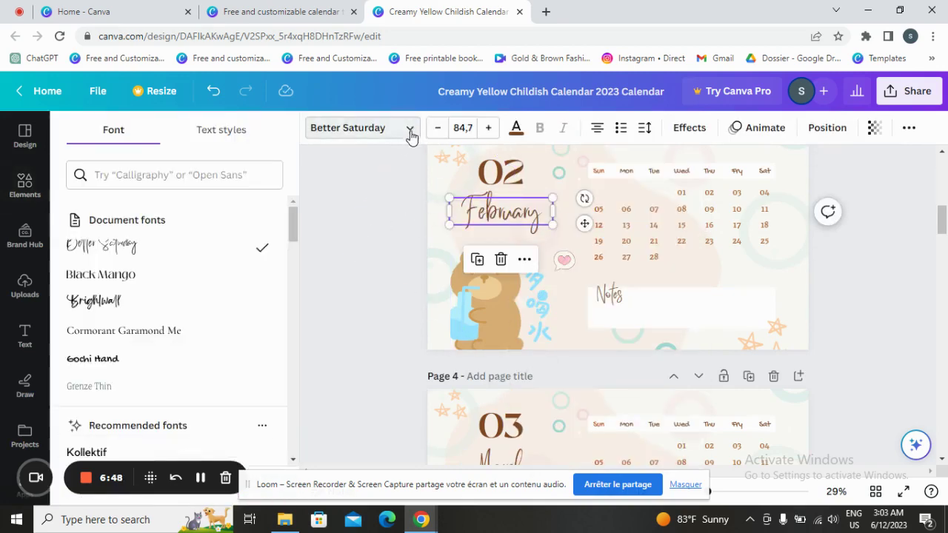
pyautogui.click(177, 300)
# - Color the February title with the tan document color that matches the bear graphic
pyautogui.click(517, 129)
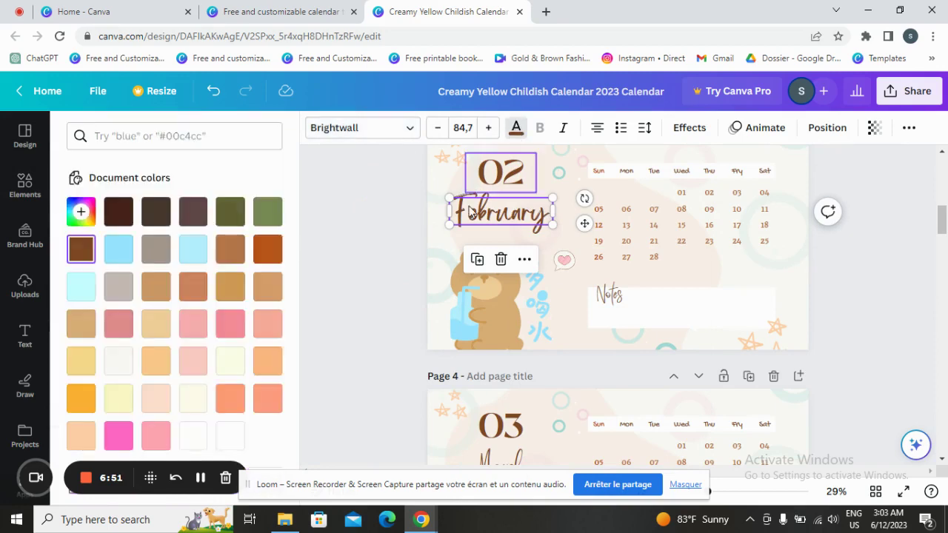
pyautogui.click(156, 289)
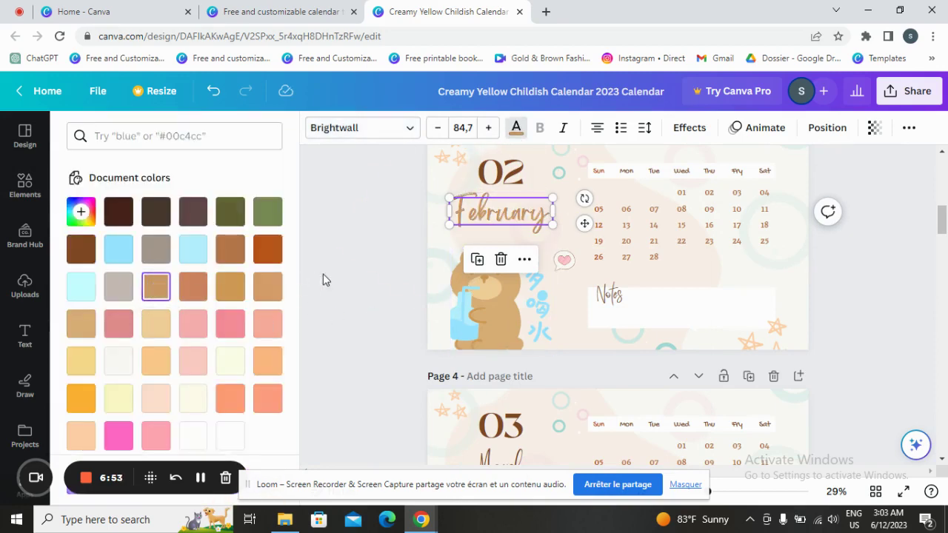
pyautogui.click(384, 284)
# - Look through the March, April and May pages, and review the edited cover and January pages
pyautogui.scroll(-5, 403, 286)
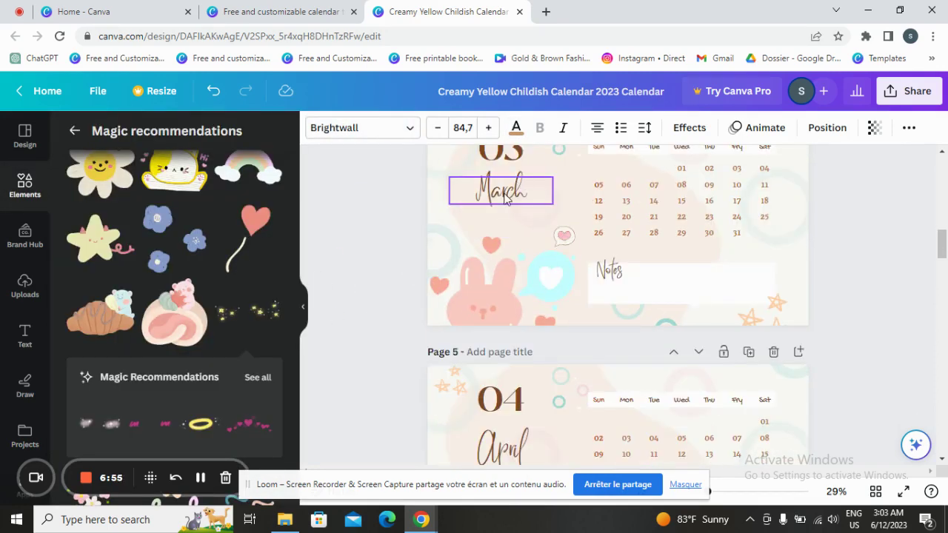
pyautogui.click(506, 197)
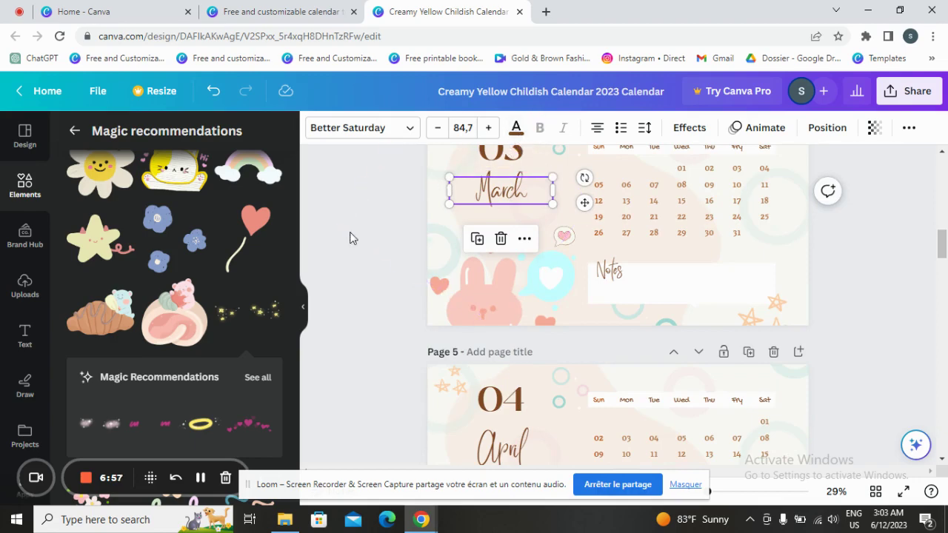
pyautogui.click(380, 265)
pyautogui.scroll(-6, 438, 356)
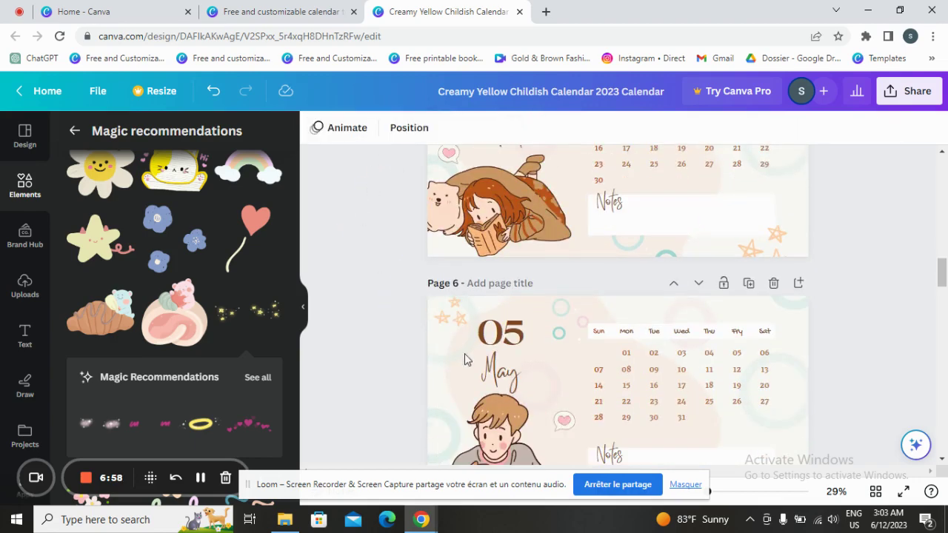
pyautogui.scroll(15, 529, 370)
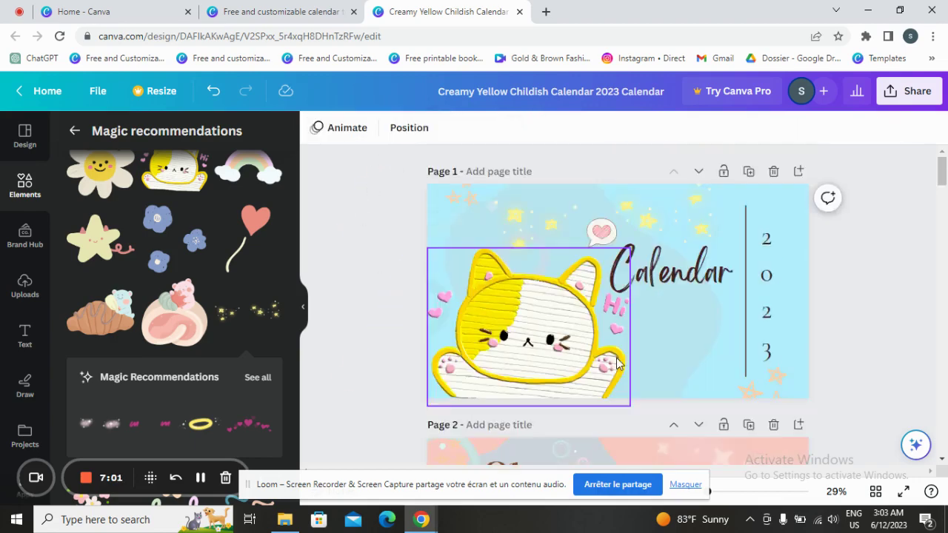
pyautogui.scroll(-2, 633, 368)
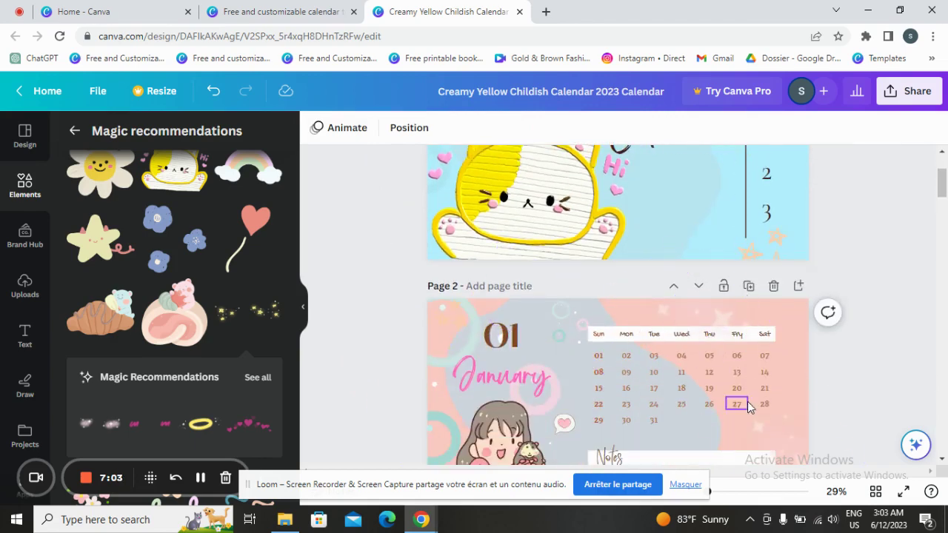
pyautogui.scroll(-2, 737, 398)
pyautogui.scroll(-2, 770, 352)
pyautogui.scroll(6, 770, 348)
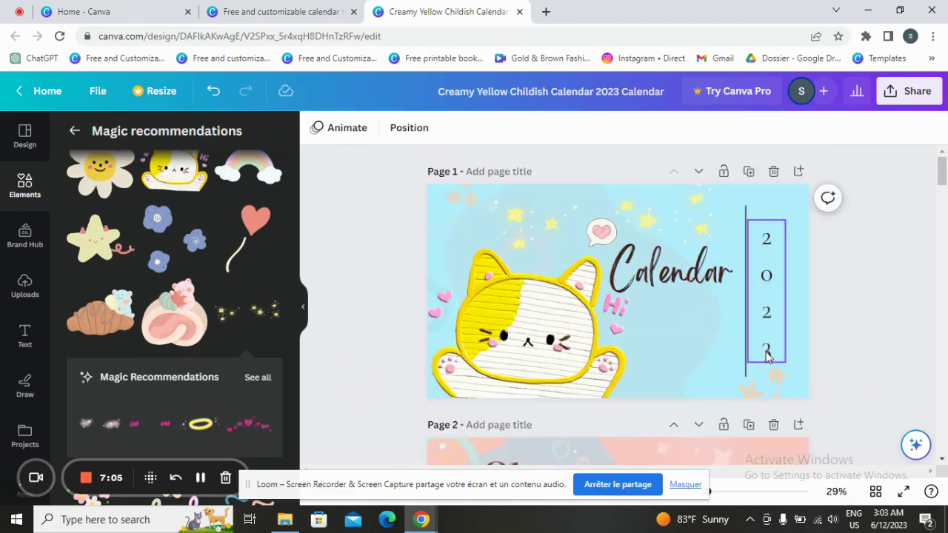
# - Apply the Simple page animation to all pages of the calendar
pyautogui.click(345, 136)
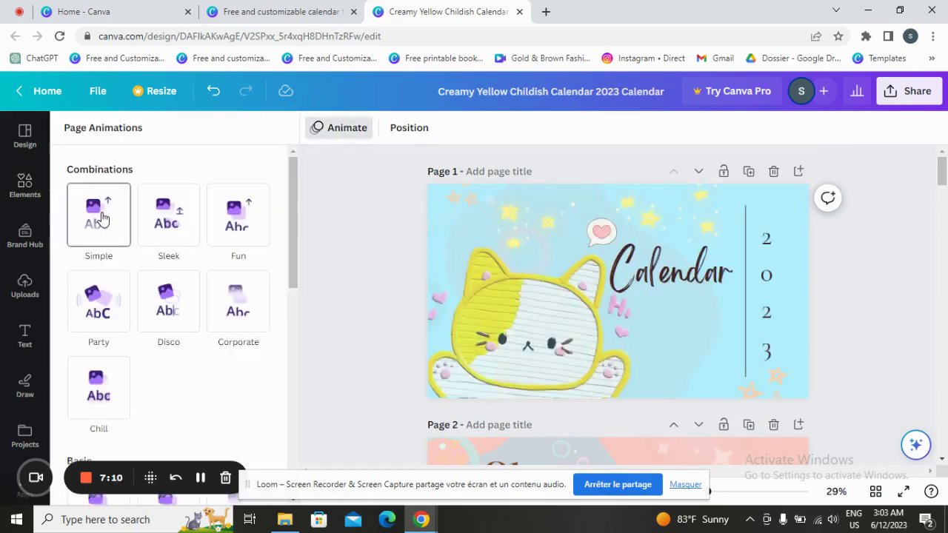
pyautogui.click(102, 218)
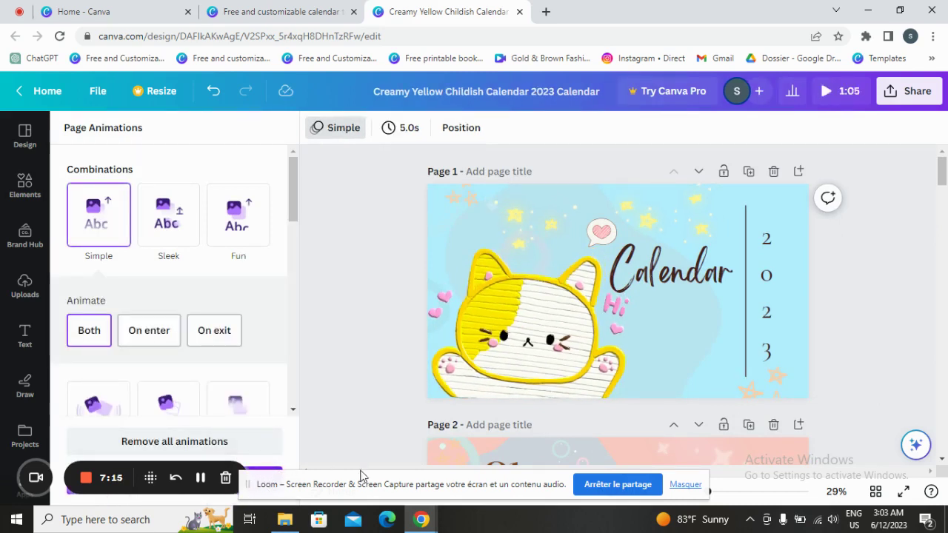
pyautogui.click(700, 485)
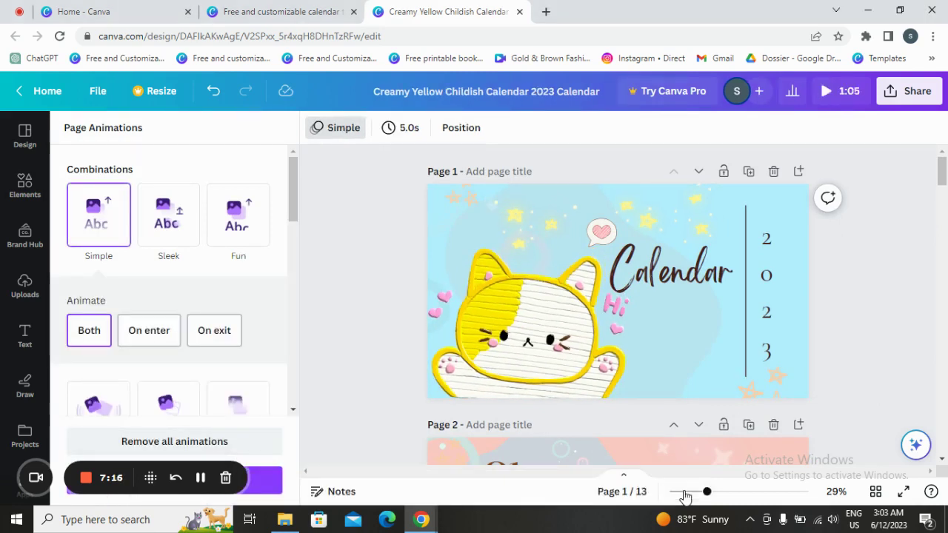
pyautogui.click(262, 485)
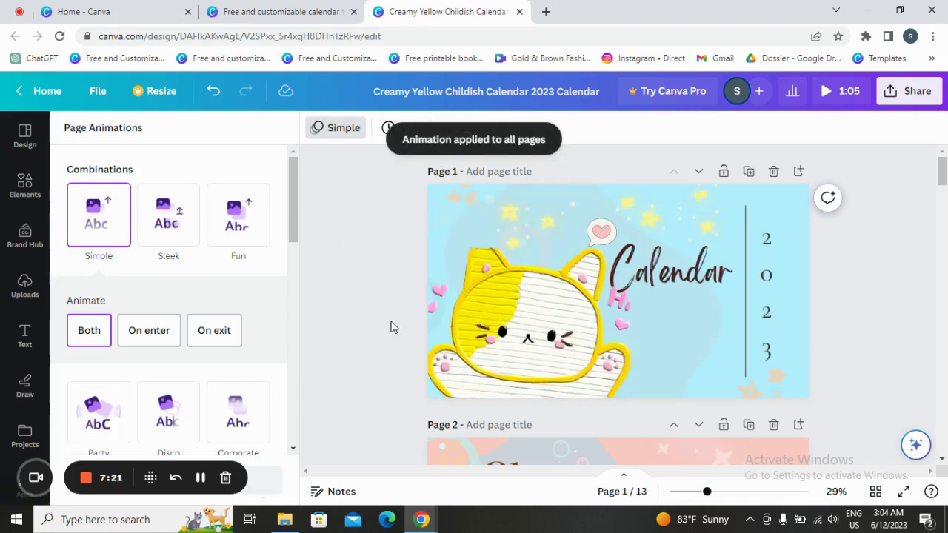
# - Examine the design's download options, including the MP4 Video file type and the page selection, and close them without downloading
pyautogui.click(905, 90)
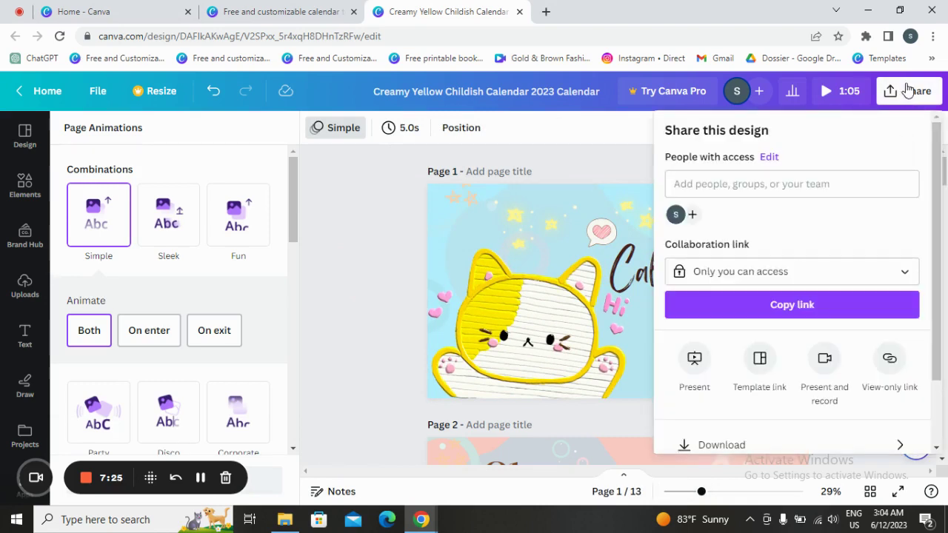
pyautogui.scroll(-2, 775, 371)
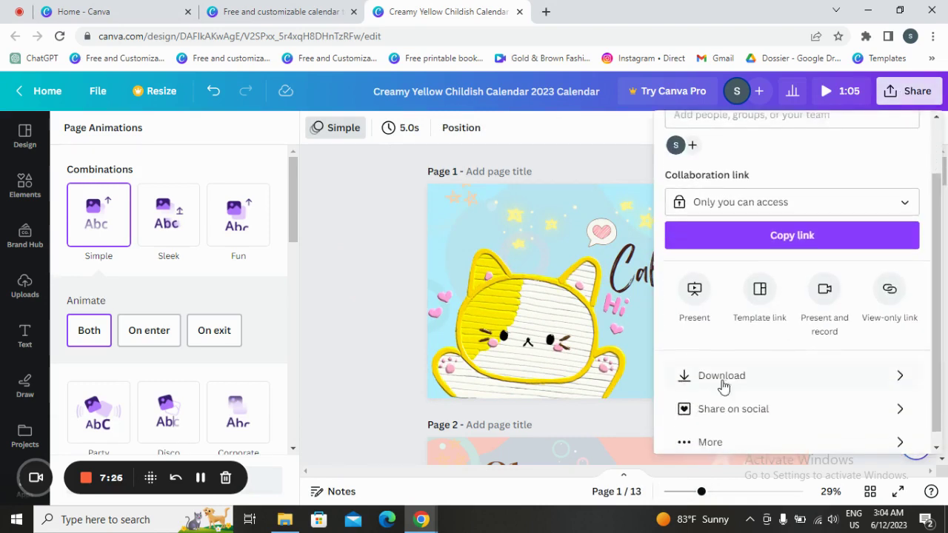
pyautogui.click(761, 376)
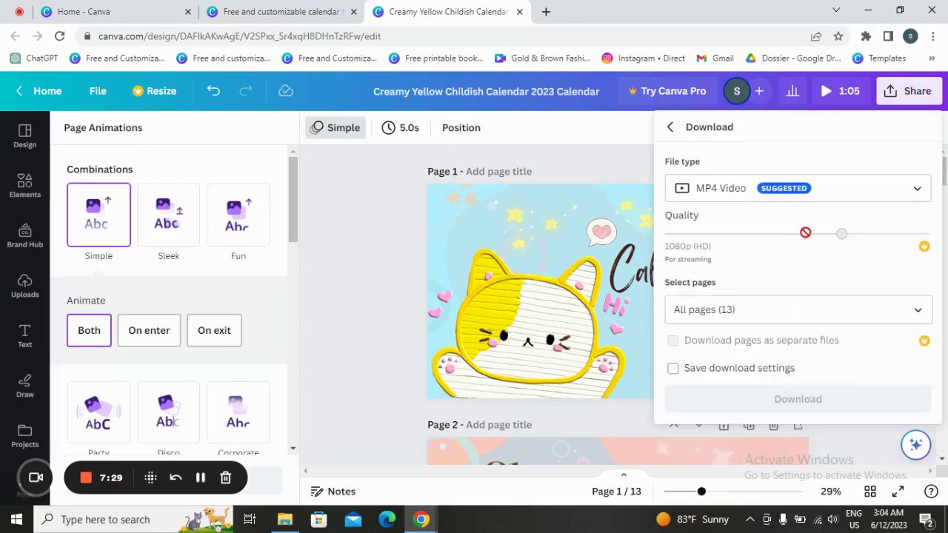
pyautogui.click(800, 189)
pyautogui.click(807, 311)
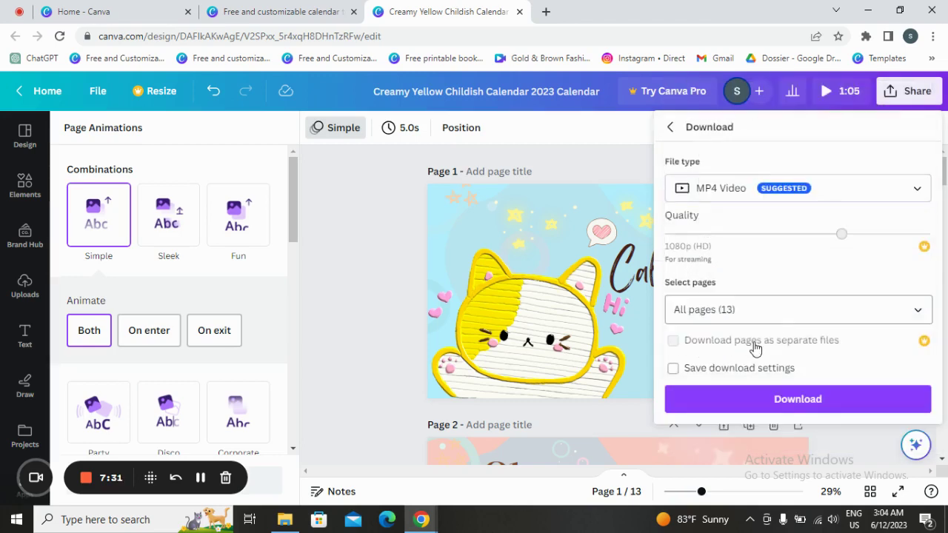
pyautogui.click(808, 311)
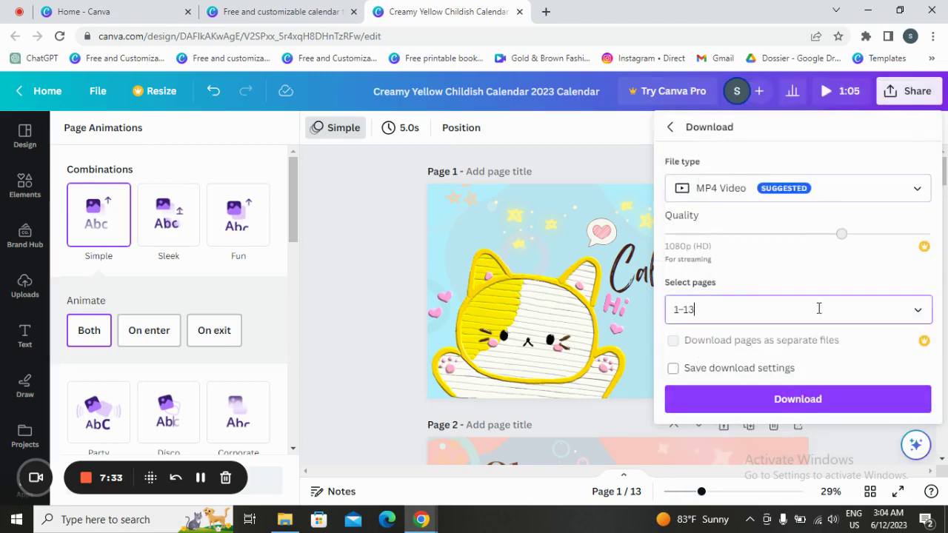
pyautogui.scroll(-6, 757, 157)
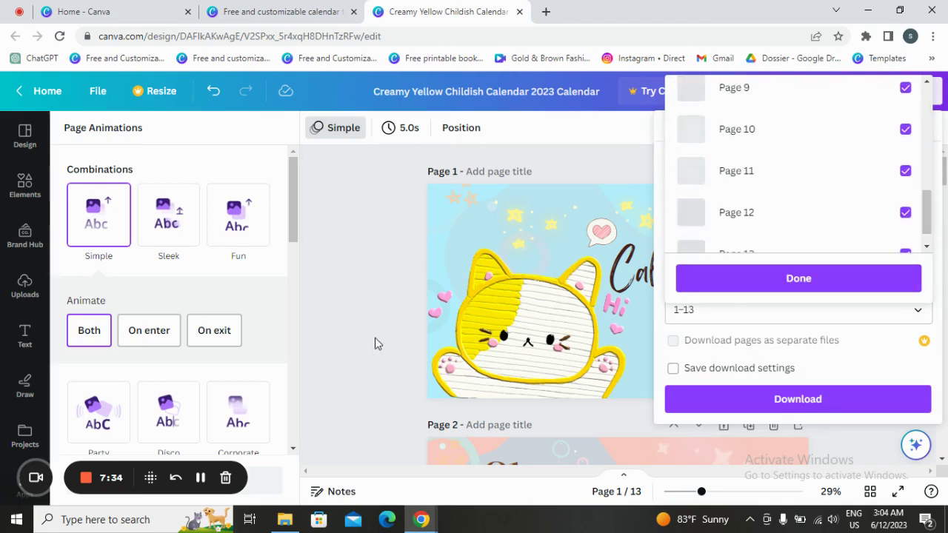
pyautogui.click(390, 303)
pyautogui.click(389, 303)
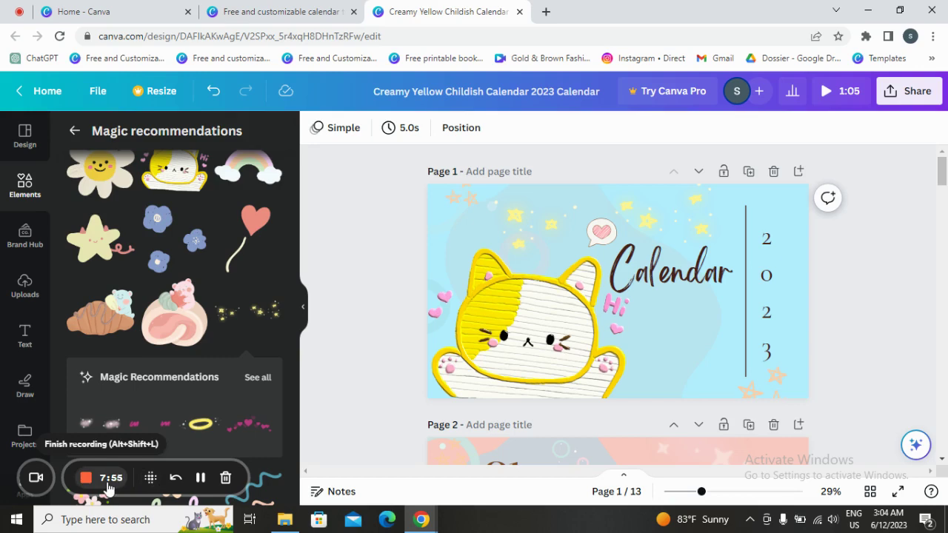
# - Try Black Mango and Brightwall as the font of the January page's Notes heading, and set it back to Better Saturday
pyautogui.scroll(-4, 560, 381)
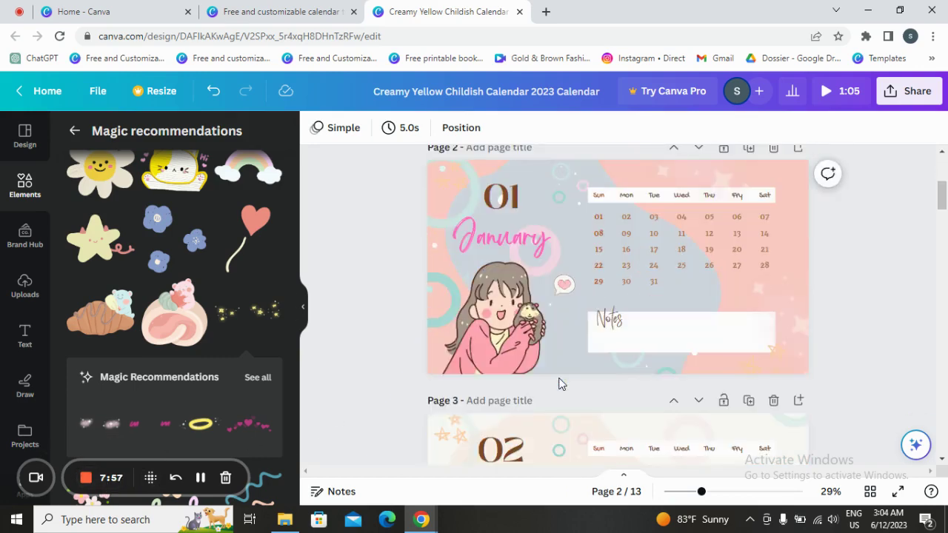
pyautogui.moveTo(613, 320); pyautogui.dragTo(607, 320)
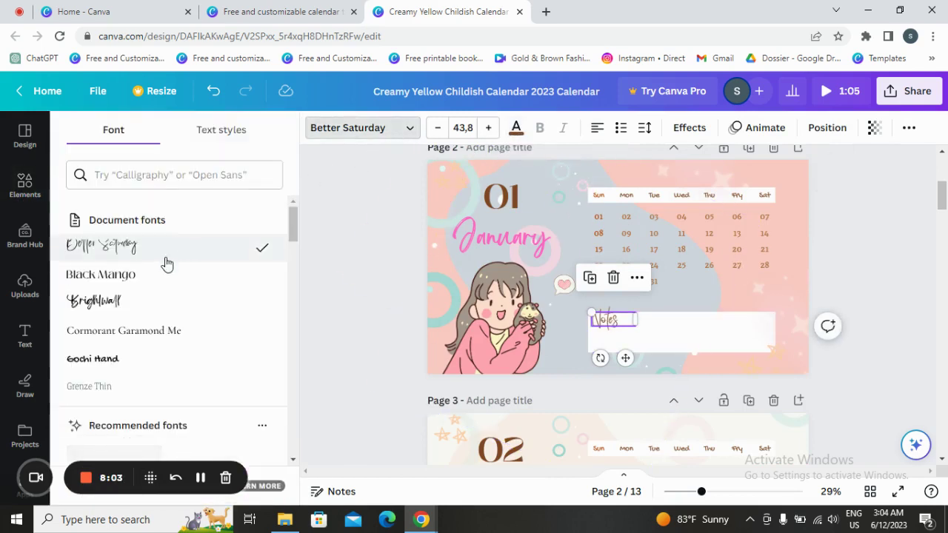
pyautogui.click(164, 280)
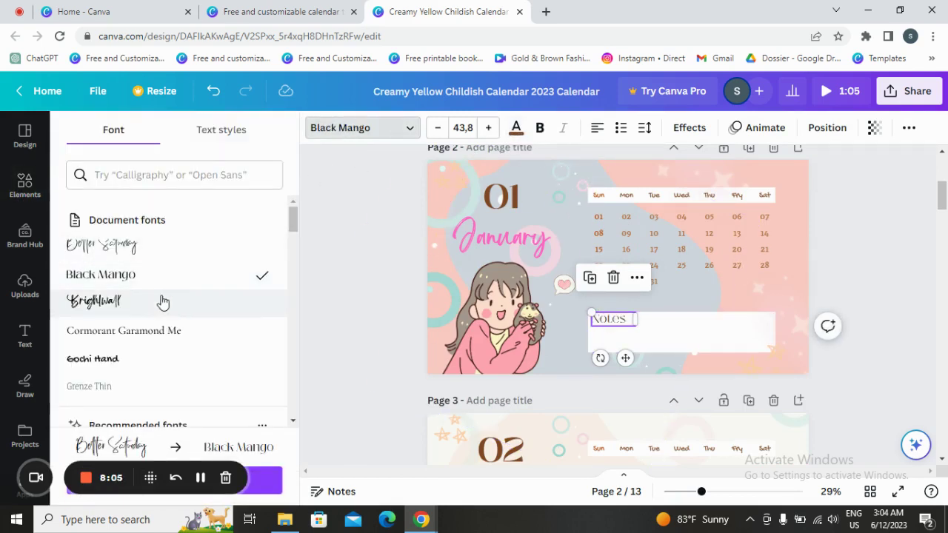
pyautogui.click(161, 300)
pyautogui.click(184, 252)
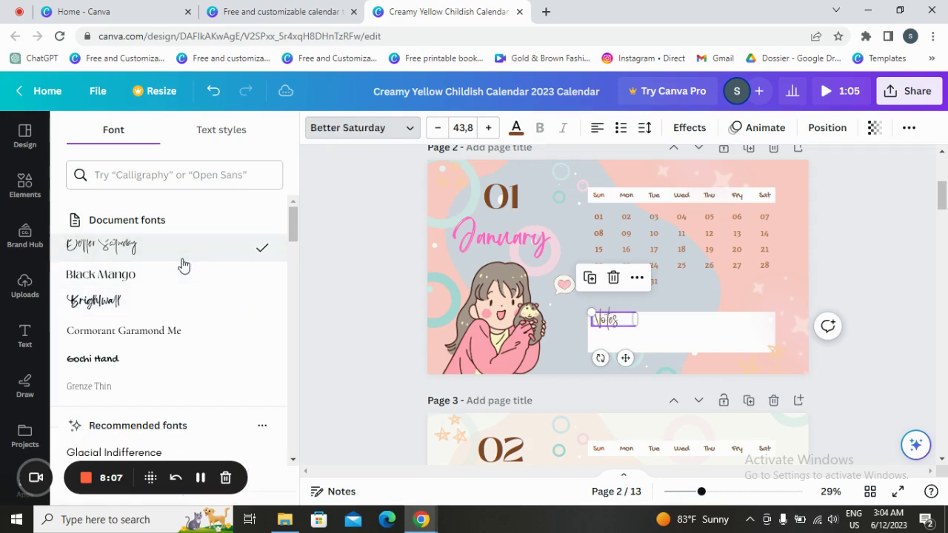